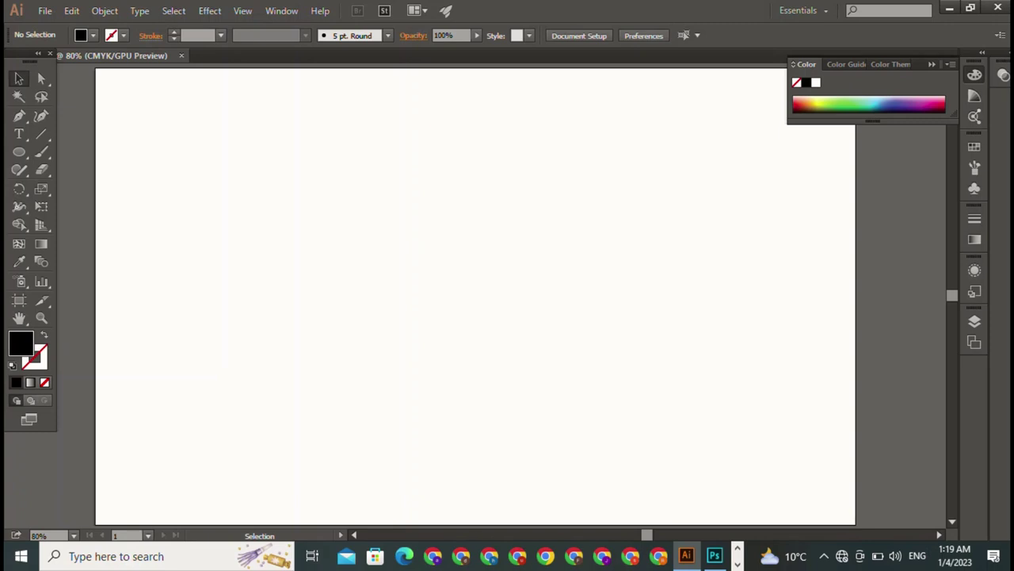
Type a letter A near the top of the artboard and set it in Harlow Solid Italic.
key(t)
click(307, 111)
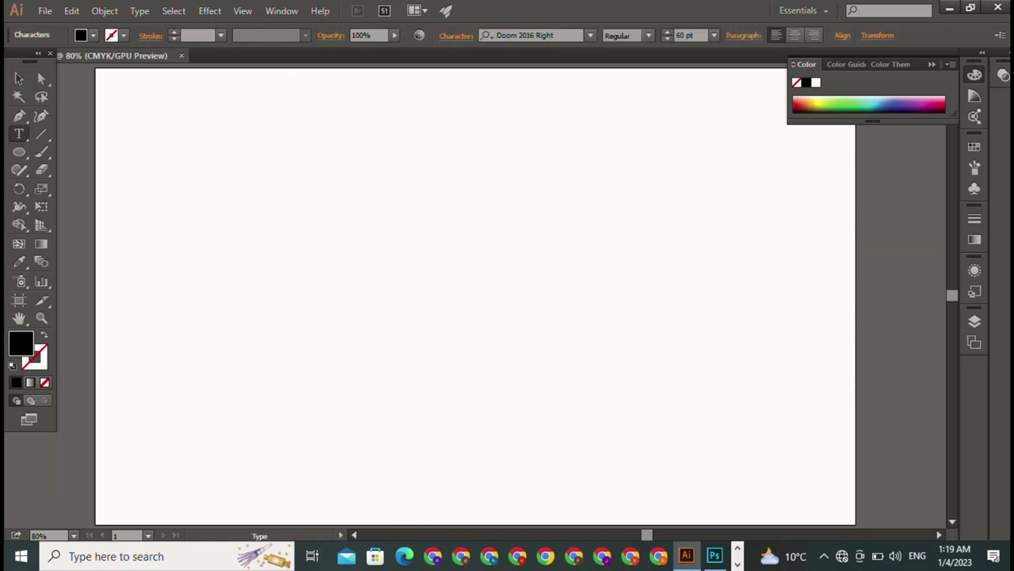
text(A)
key(Escape)
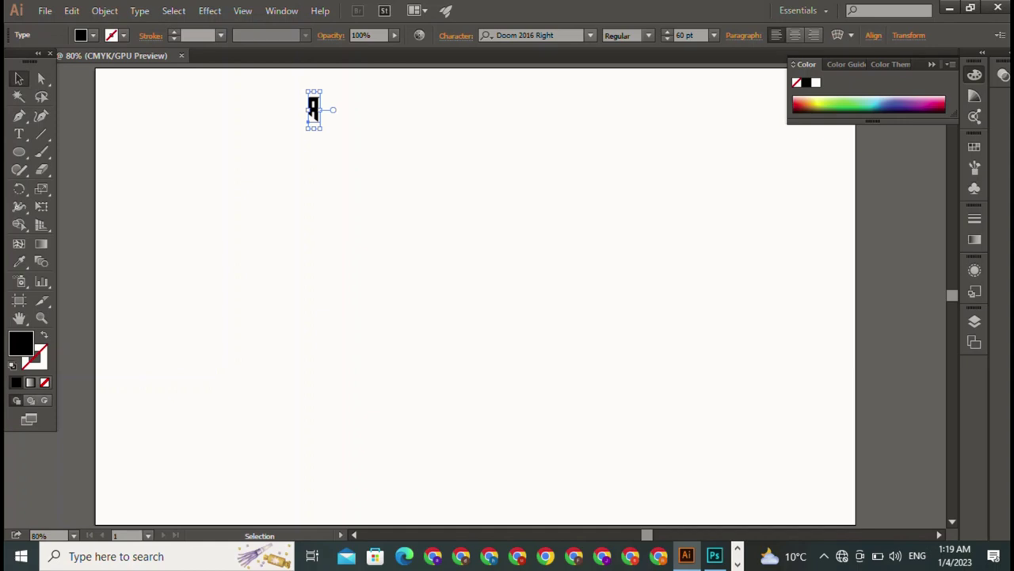
click(535, 35)
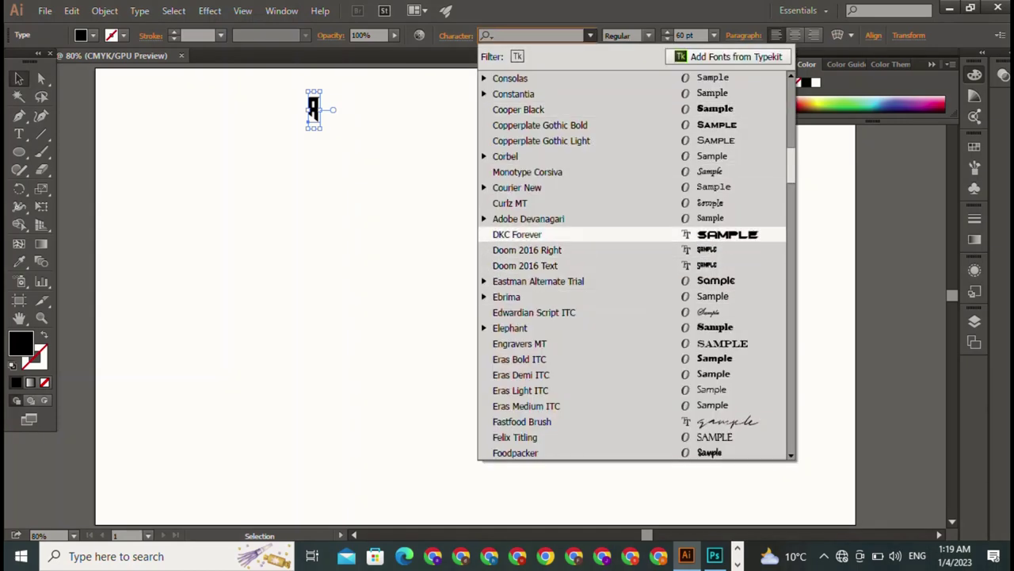
scroll(594, 328, down, 1)
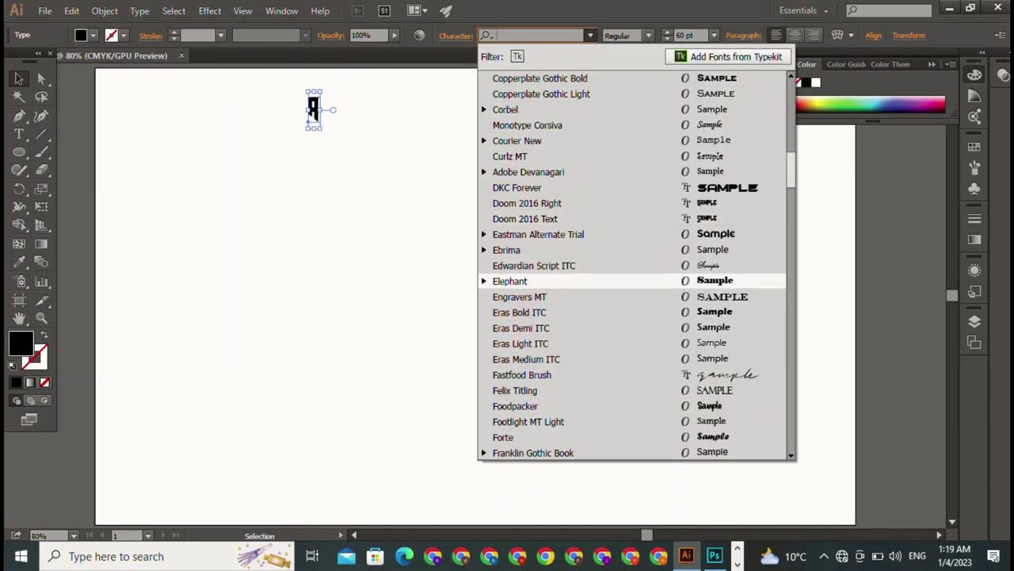
scroll(595, 280, down, 5)
scroll(594, 280, down, 5)
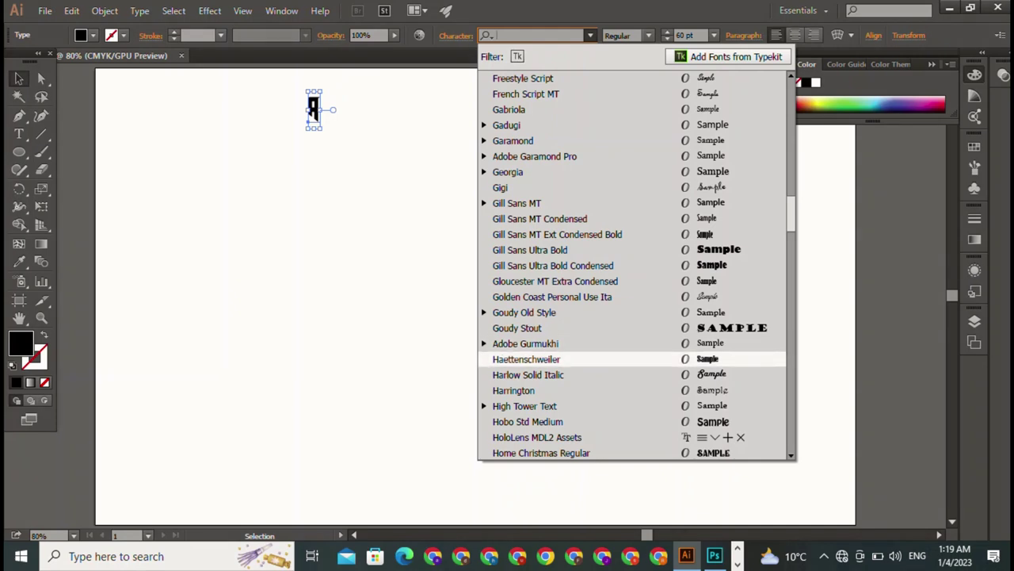
click(594, 374)
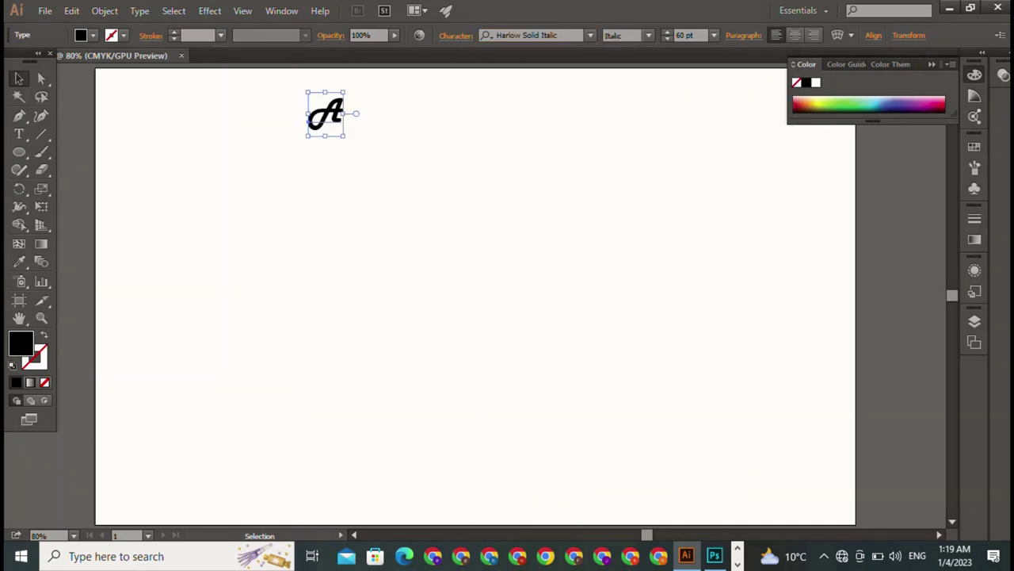
Enlarge the Harlow A about fivefold and type a second small A at the top-left.
drag(345, 135, 502, 335)
key(ctrl+shift+a)
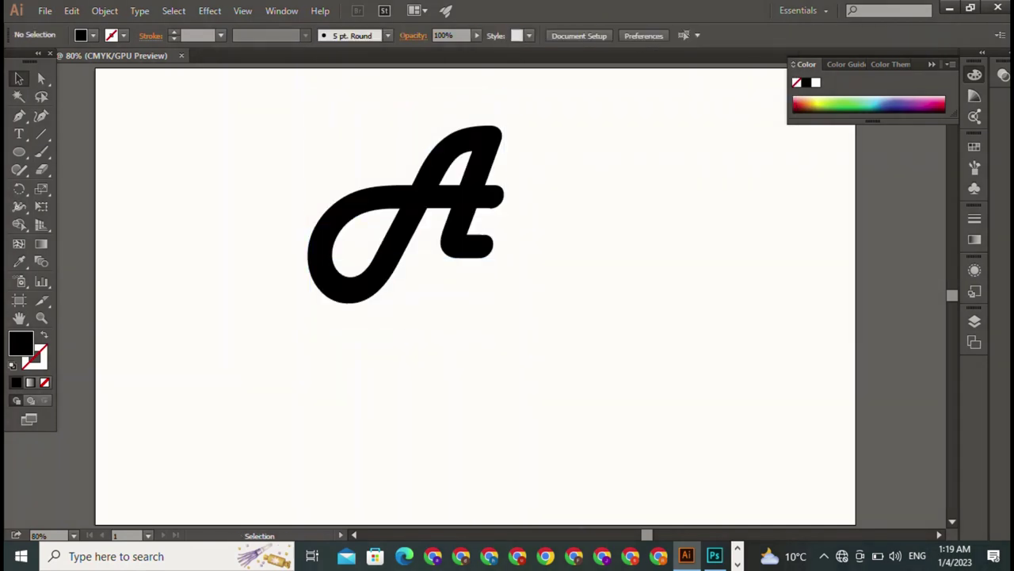
click(19, 134)
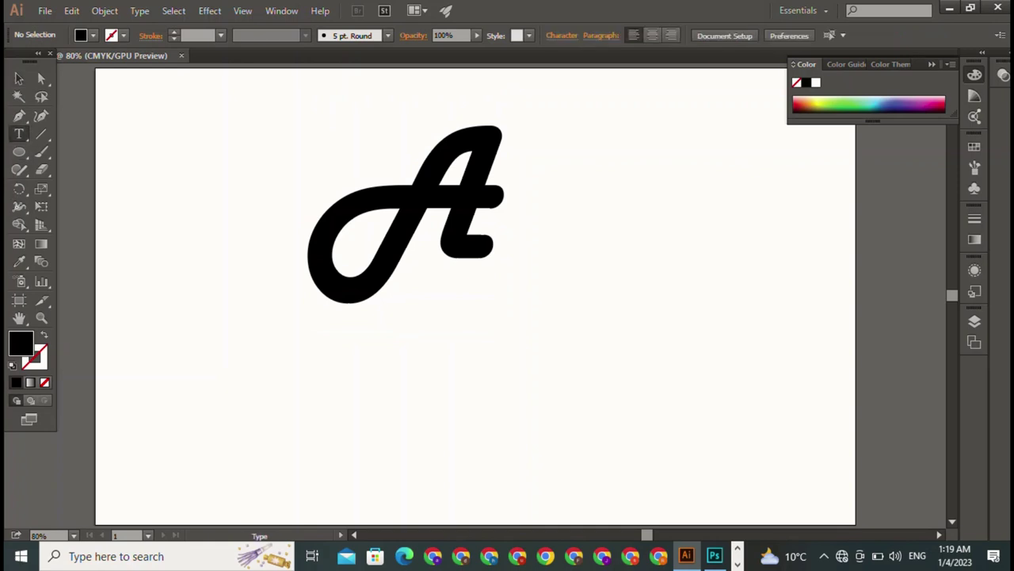
click(156, 107)
text(A)
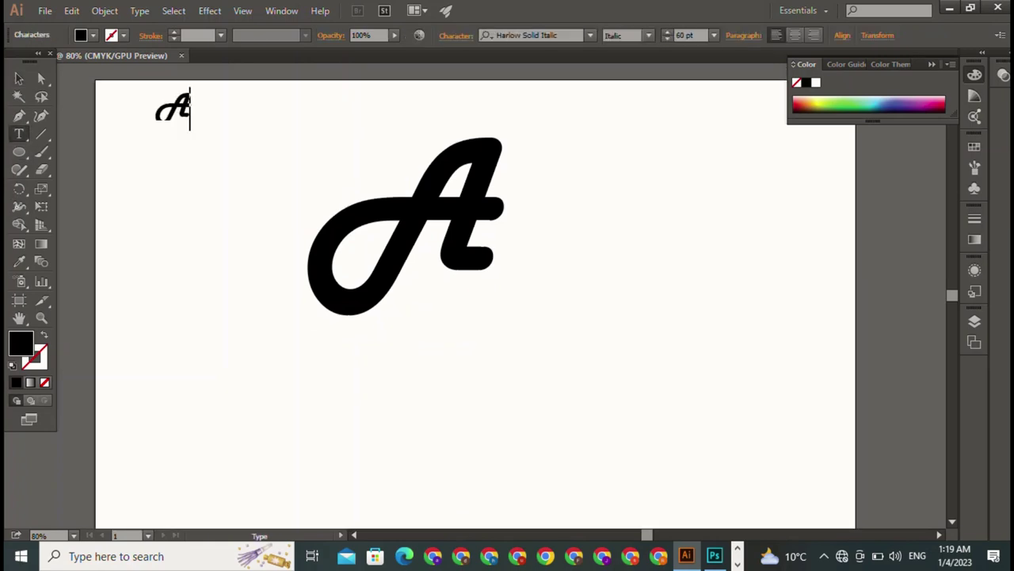
key(Escape)
Try Inkland and Letter Gothic Std on the small A, settling on Matura MT Script Capitals.
click(591, 35)
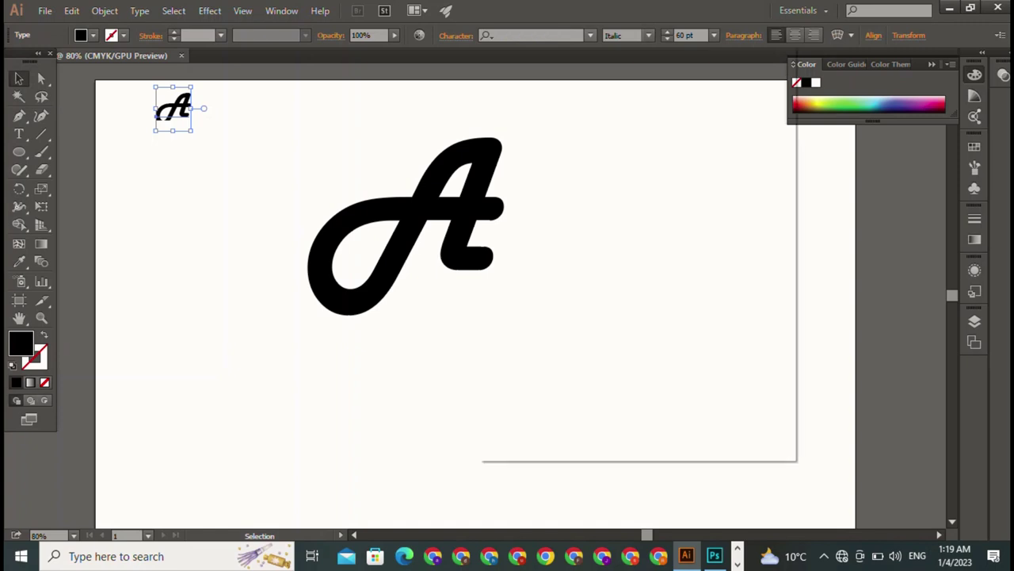
text(Inkland)
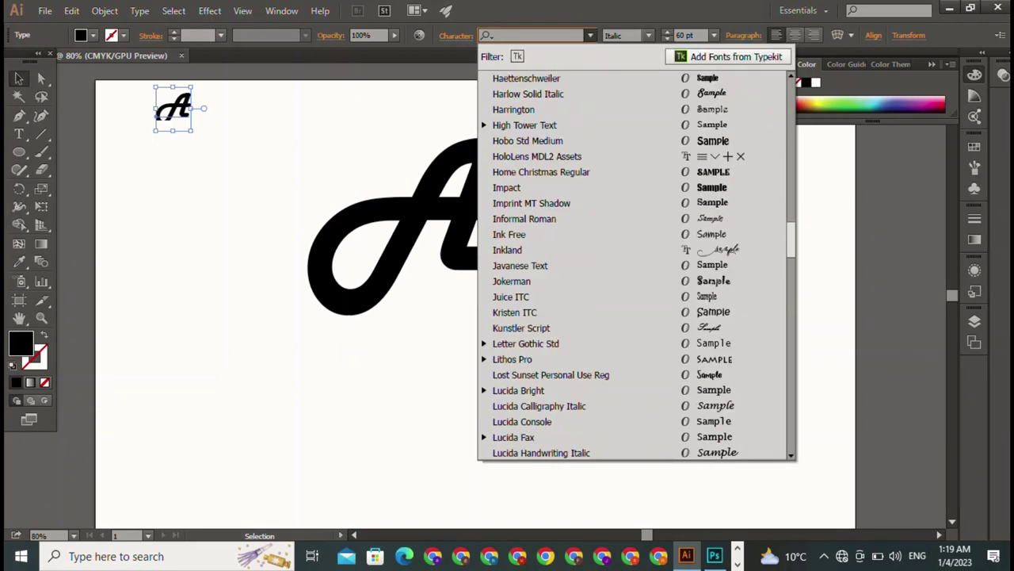
key(Return)
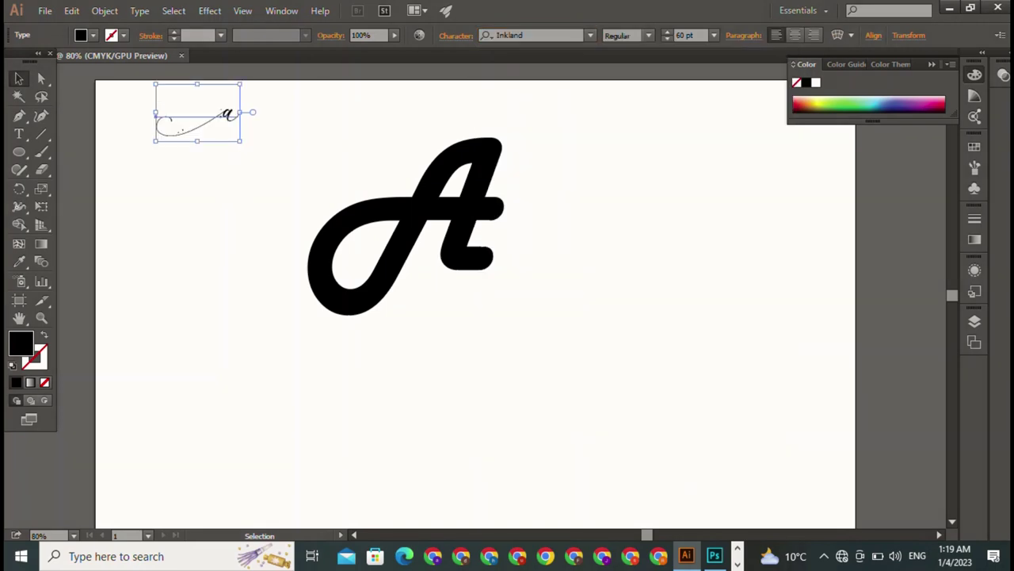
click(590, 34)
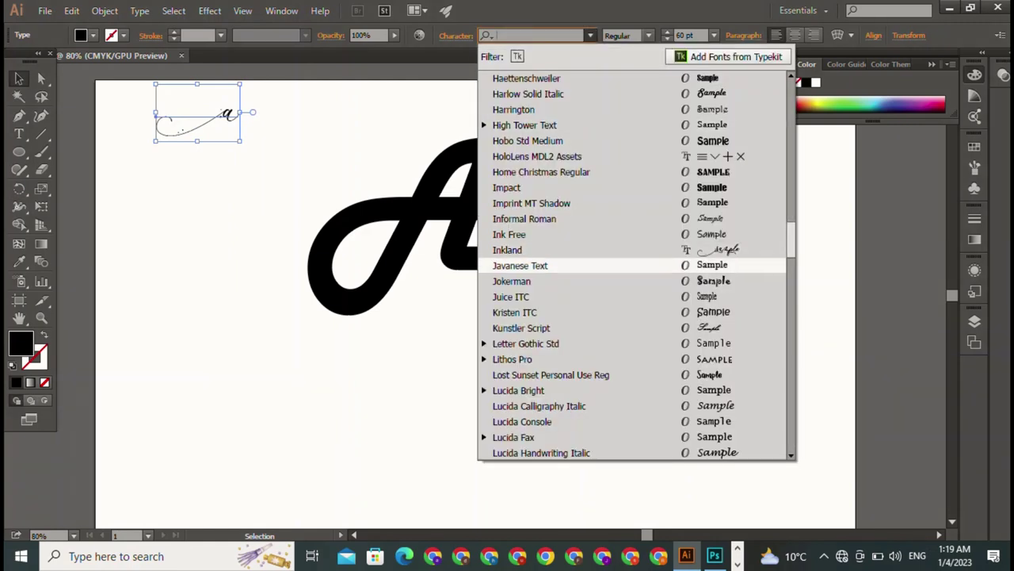
key(Down)
key(Down)
key(Down)
key(Return)
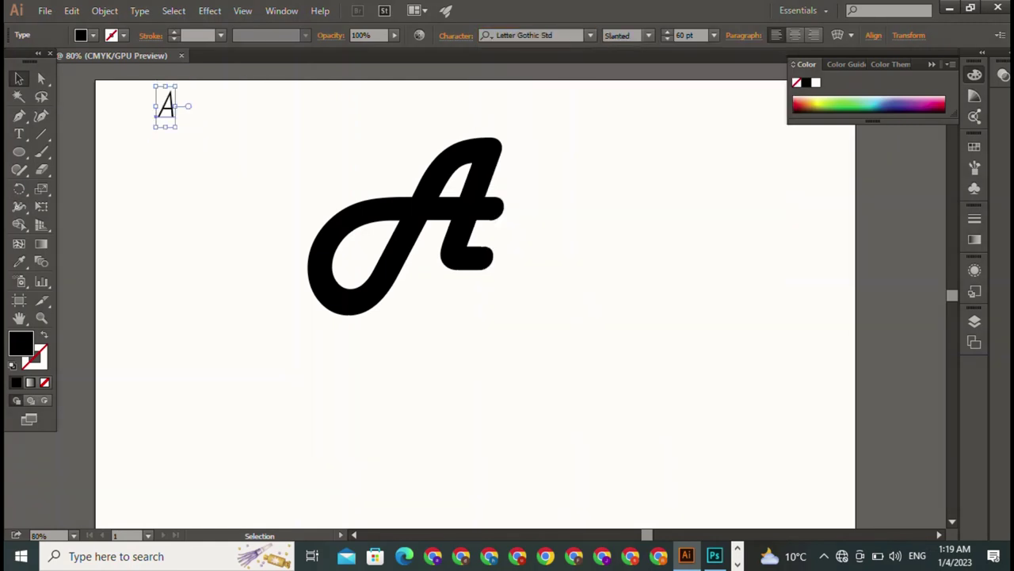
click(591, 35)
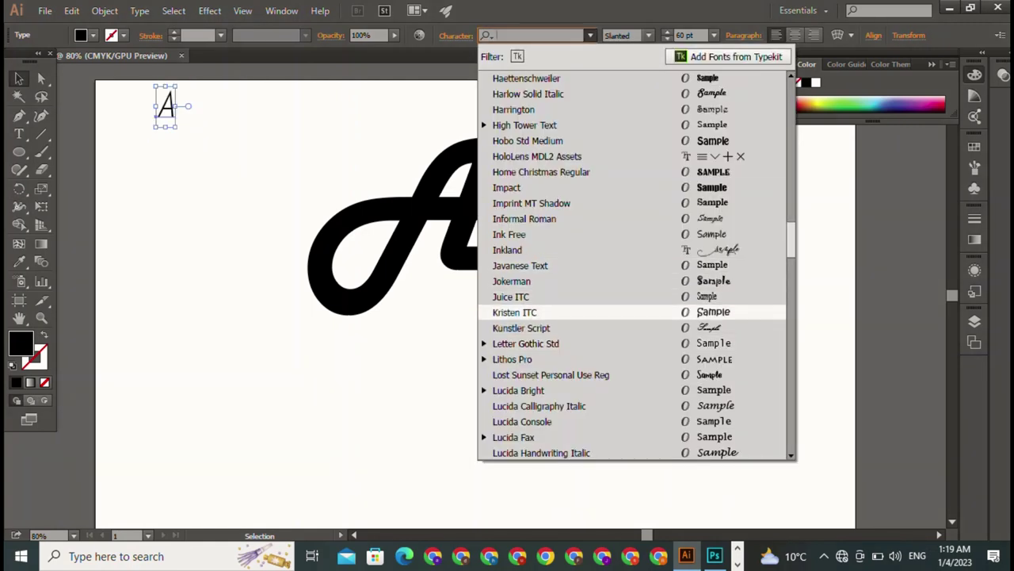
key(Down)
key(Down)
key(Down)
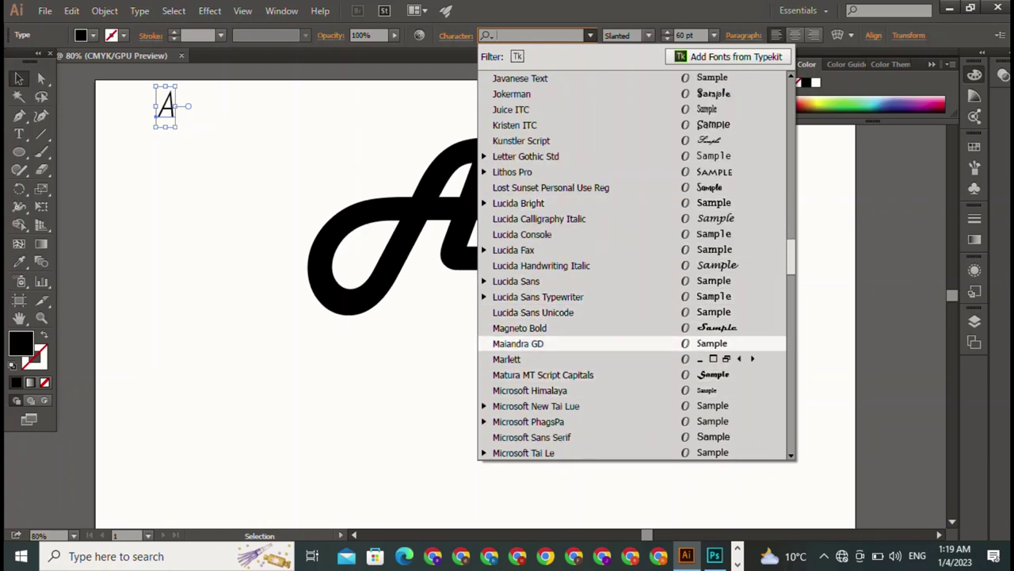
key(Escape)
text(Matura)
key(Return)
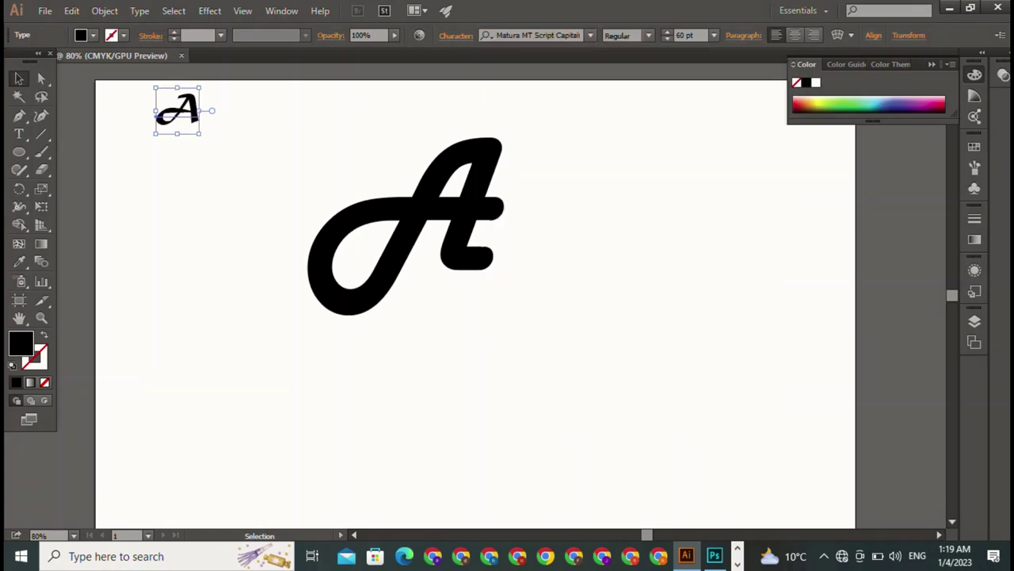
Drag the small Matura A into the big A's lower loop and deselect.
mouse_move(177, 111)
mouse_down()
mouse_move(363, 254)
mouse_move(354, 258)
mouse_up()
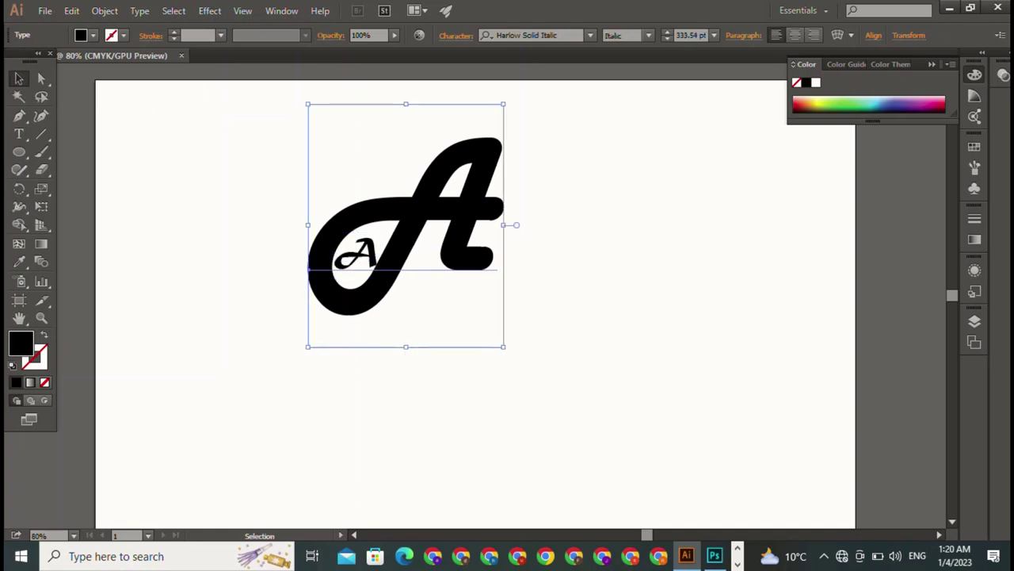
key(ctrl+shift+a)
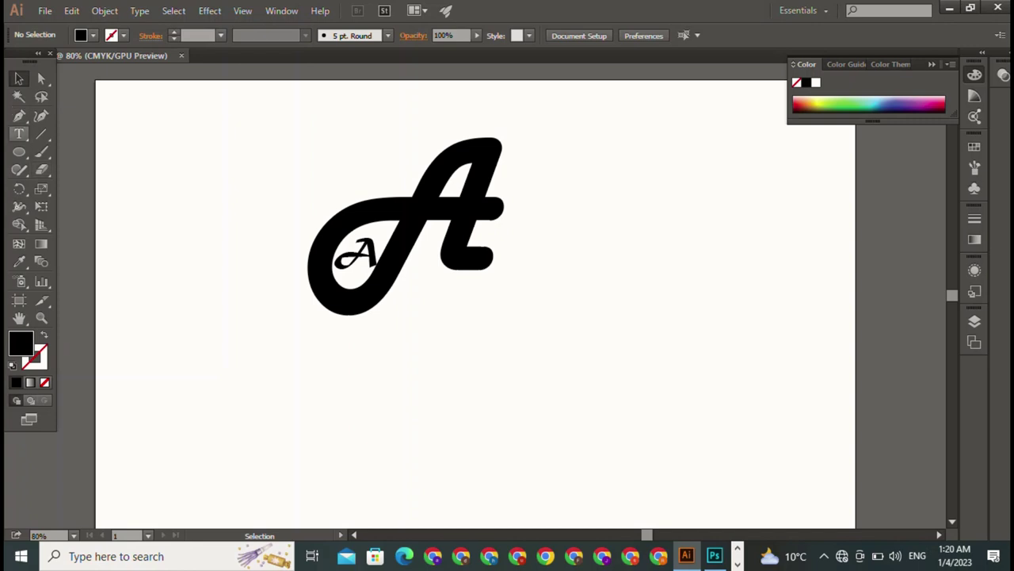
Draw a black square beside the monogram and round its bottom-right corner to 207.5 pt.
drag(19, 152, 79, 150)
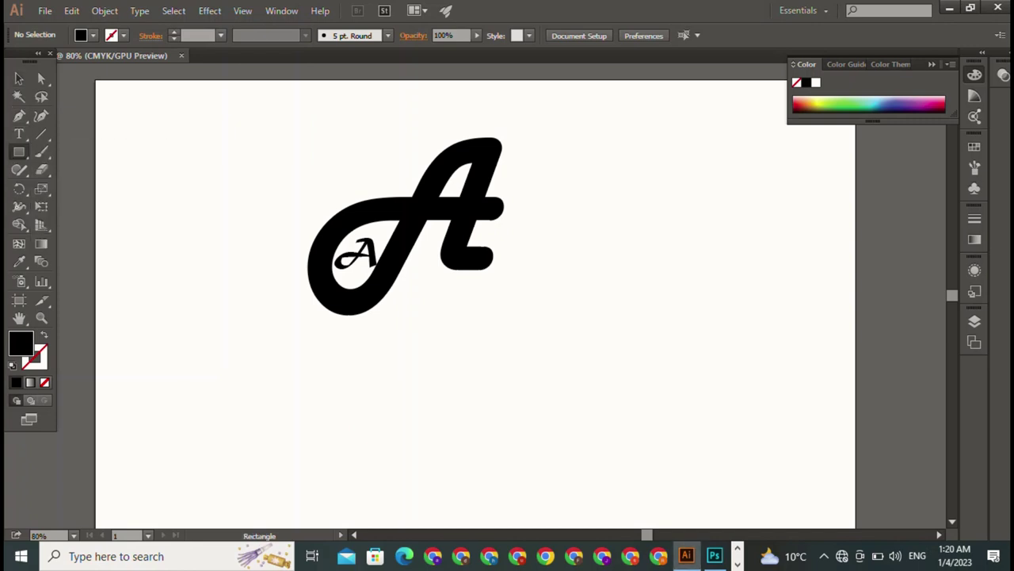
drag(607, 201, 764, 357)
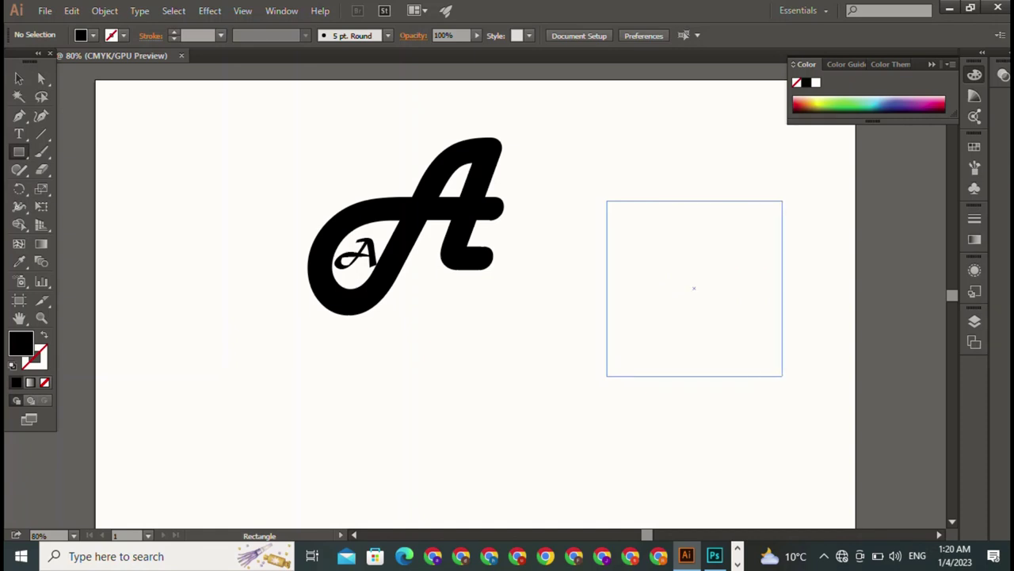
drag(764, 357, 730, 323)
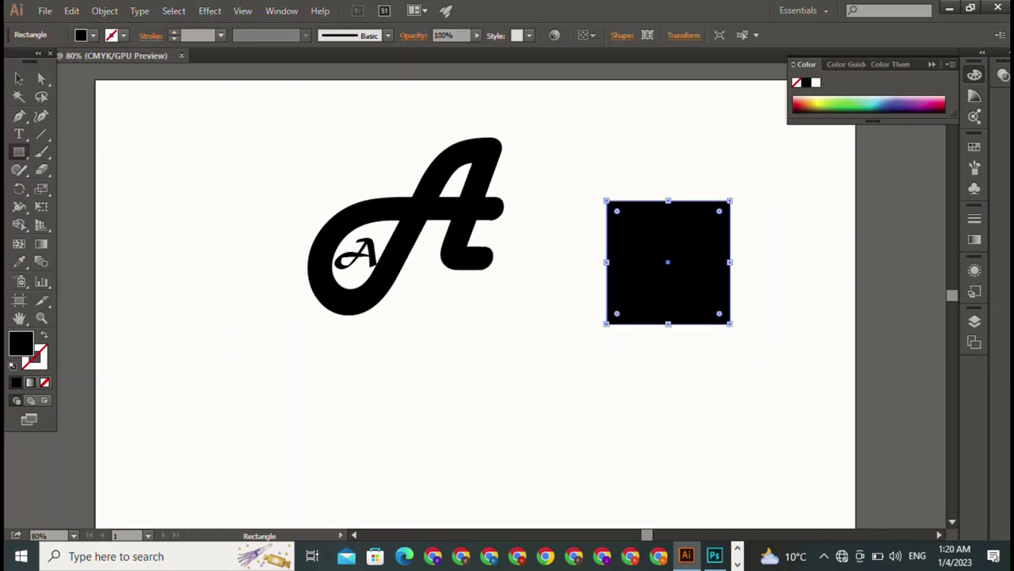
click(19, 78)
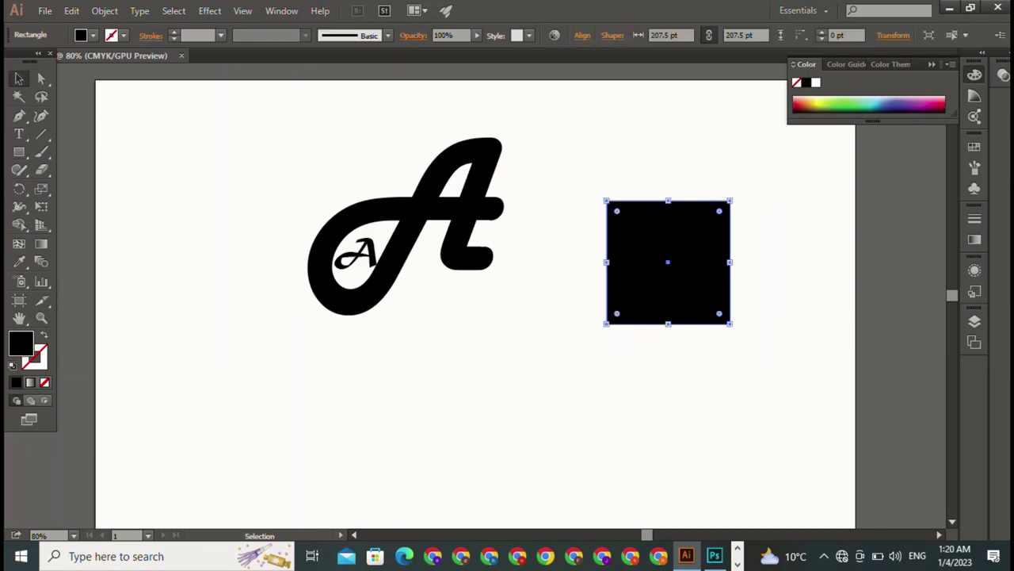
key(a)
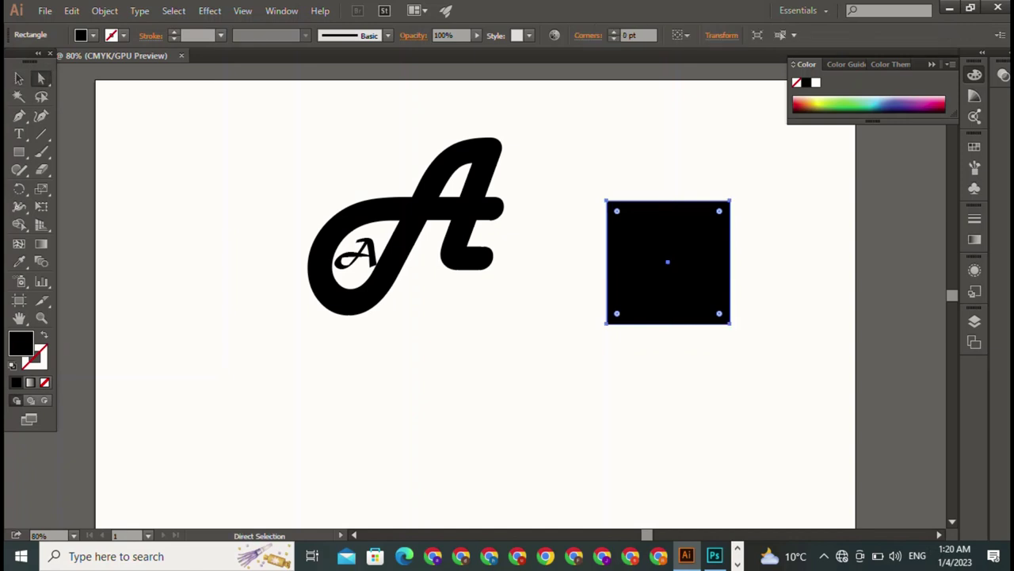
drag(753, 346, 678, 273)
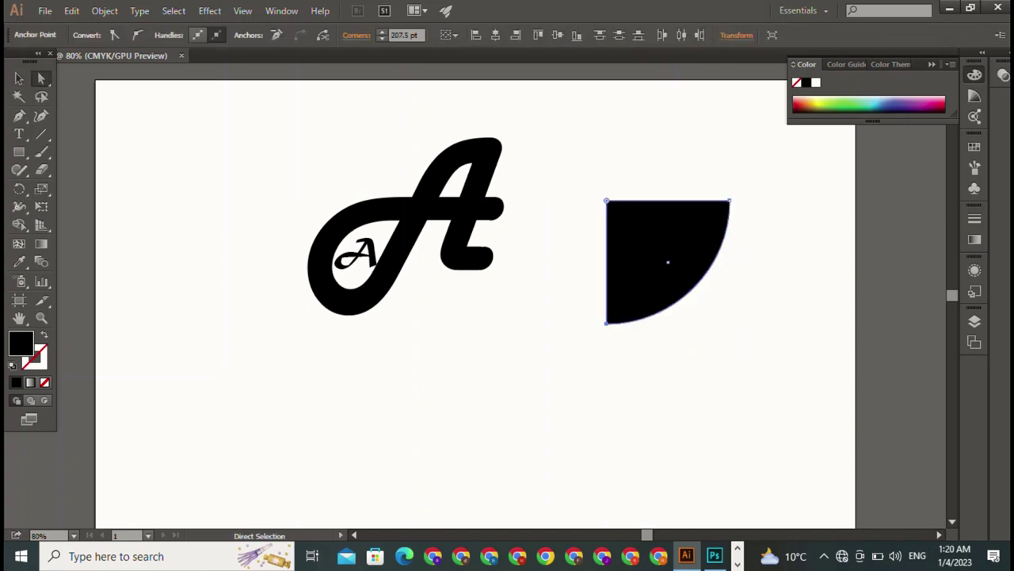
click(19, 78)
click(447, 182)
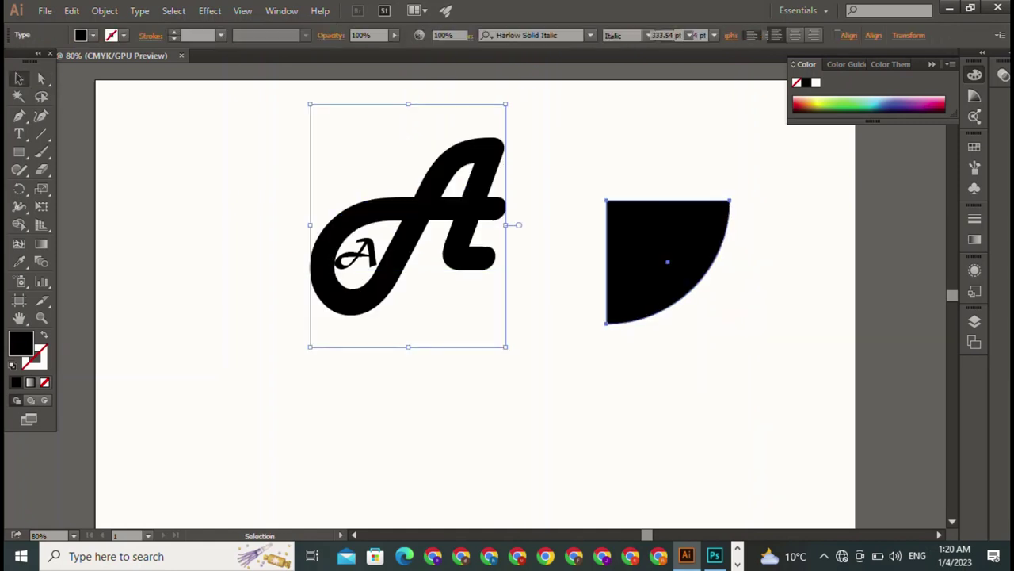
Copy the quarter-circle below, reflect the copy horizontally, and move it up against the original.
click(667, 261)
drag(668, 262, 598, 387)
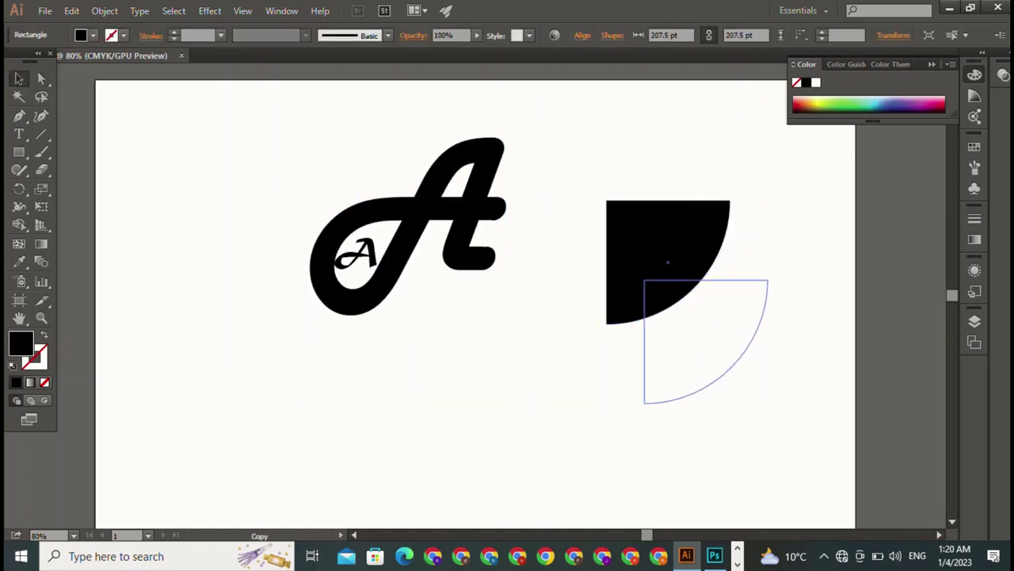
click(756, 319)
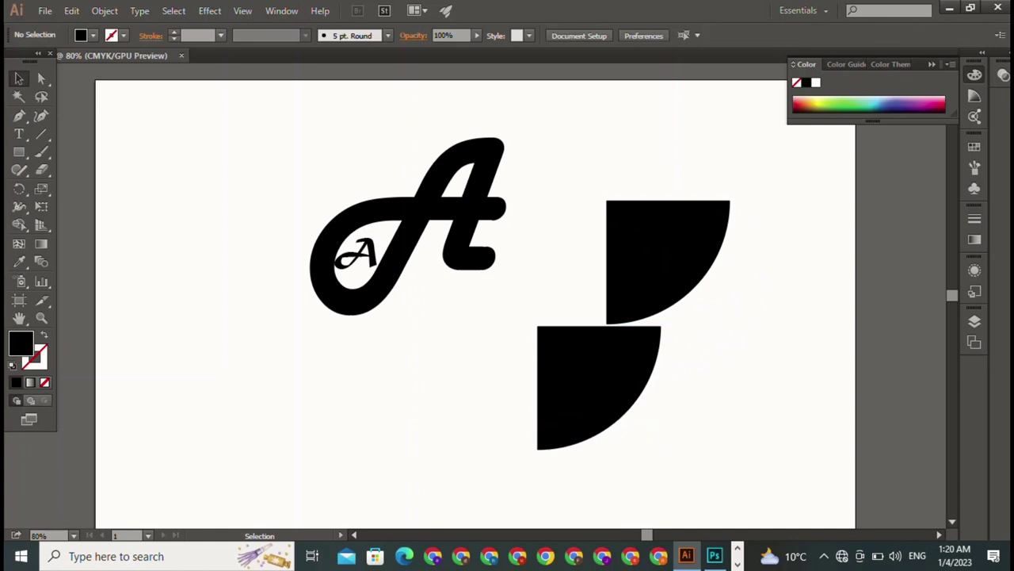
click(602, 380)
right_click(619, 366)
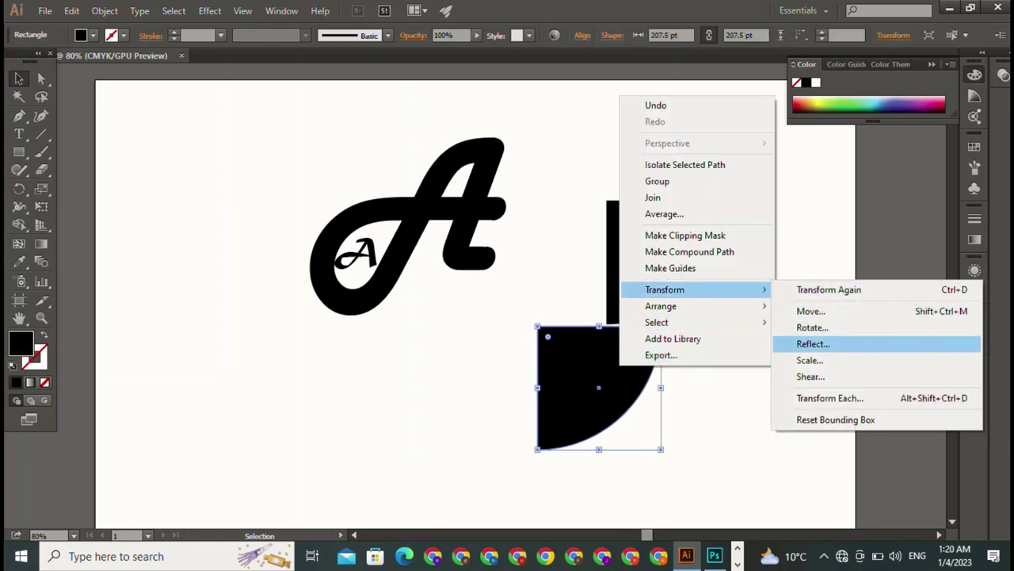
click(813, 344)
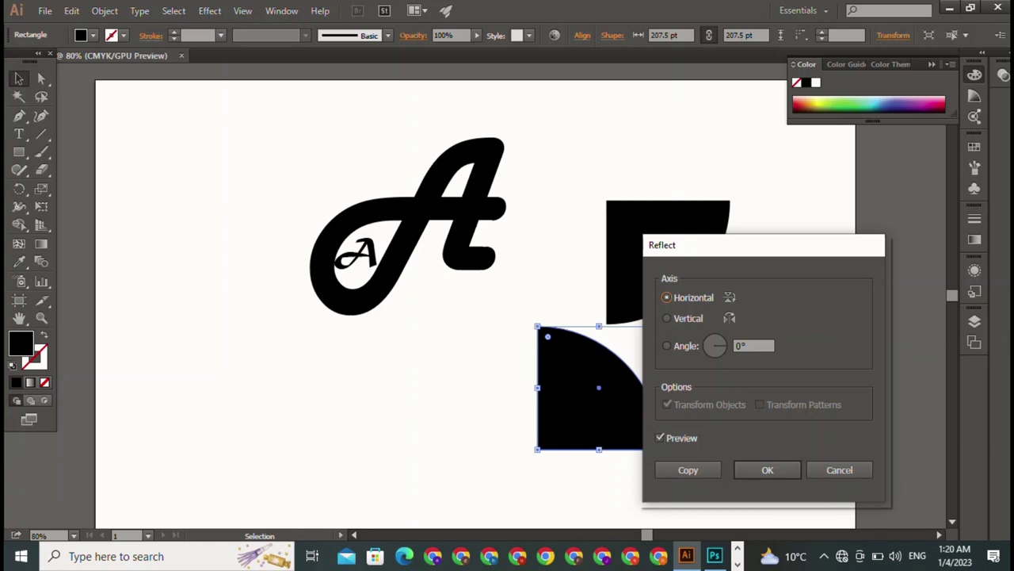
click(767, 469)
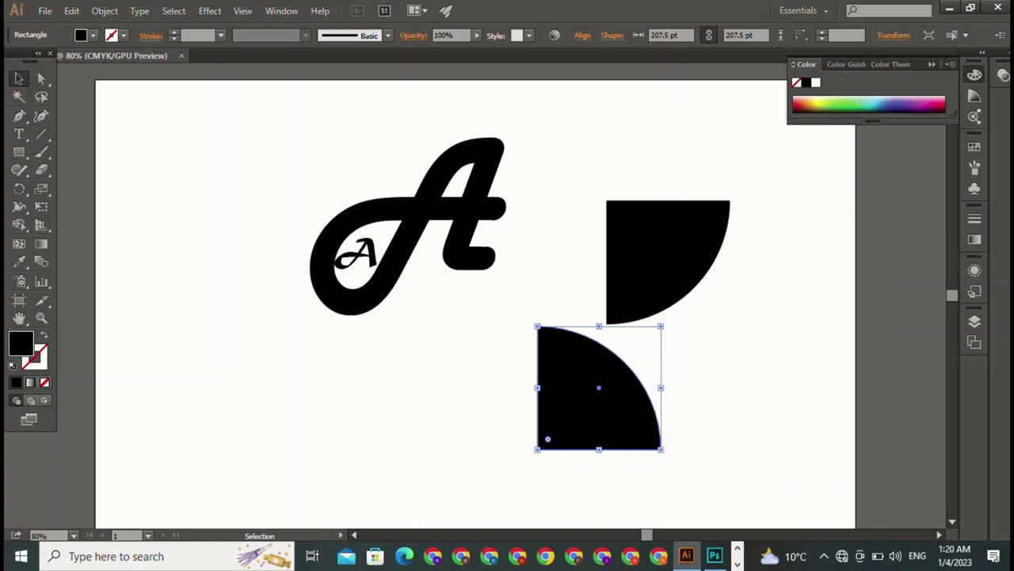
drag(578, 396, 649, 361)
Select the lower quarter-circle copy and check how it fits against the original.
key(ctrl+shift+a)
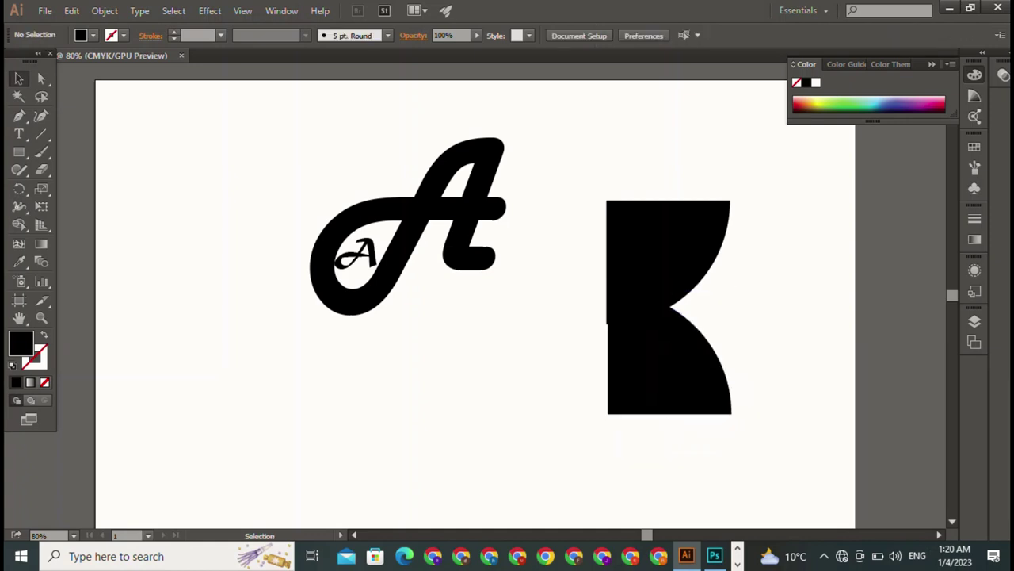
click(649, 361)
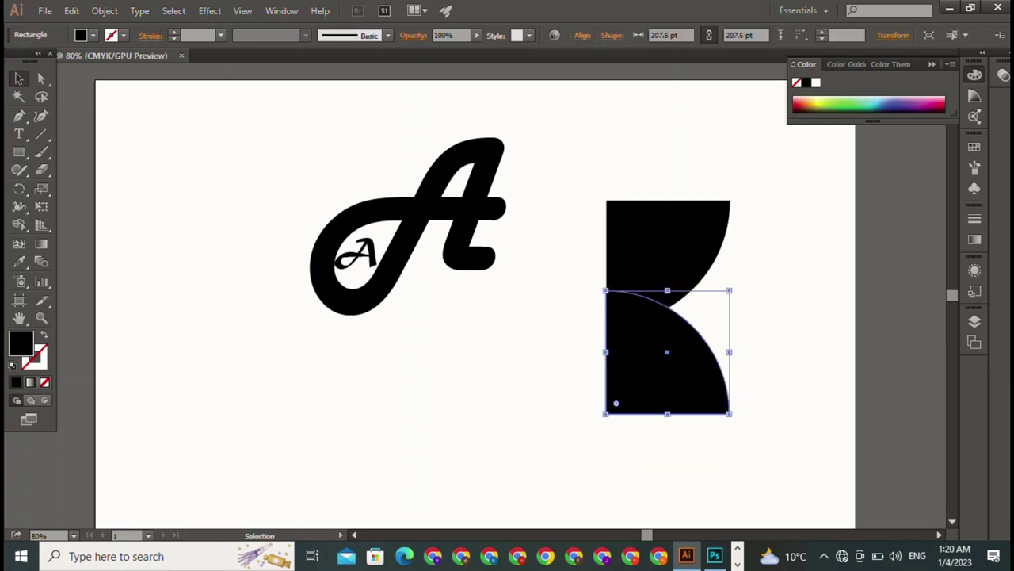
key(ctrl+shift+a)
key(ctrl+z)
key(ctrl+shift+a)
key(ctrl+z)
key(ctrl+shift+a)
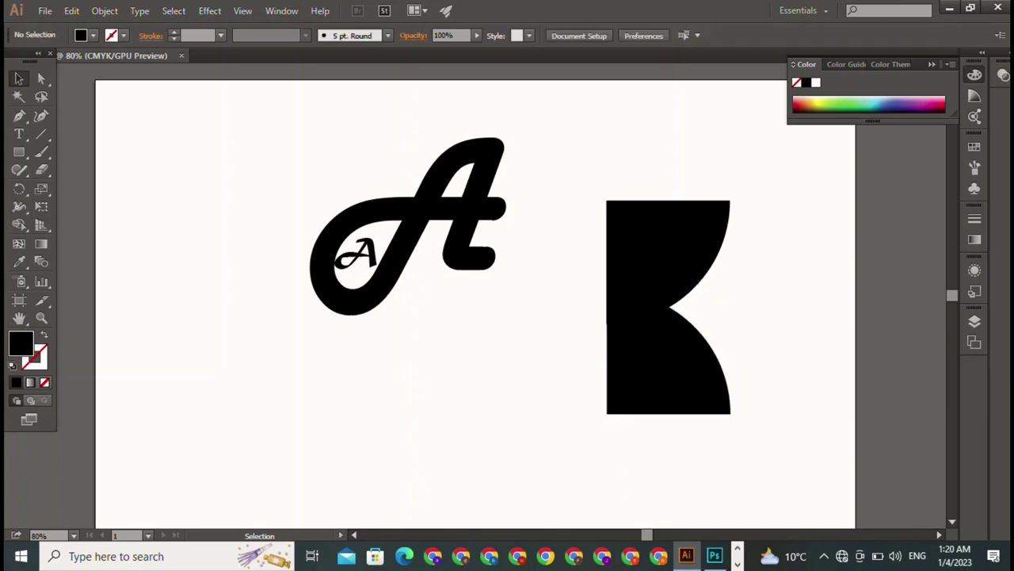
key(ctrl+z)
Nudge the lower quarter-circle up until flush, then marquee-select both pieces.
key(Up)
key(Up)
key(Up)
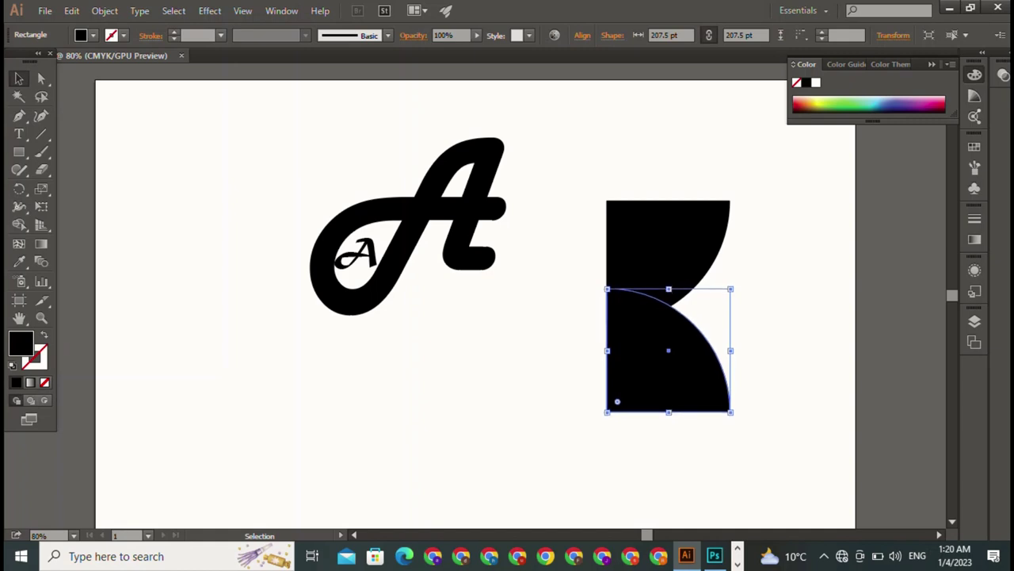
key(Up)
key(Up)
key(Up)
key(ctrl+shift+a)
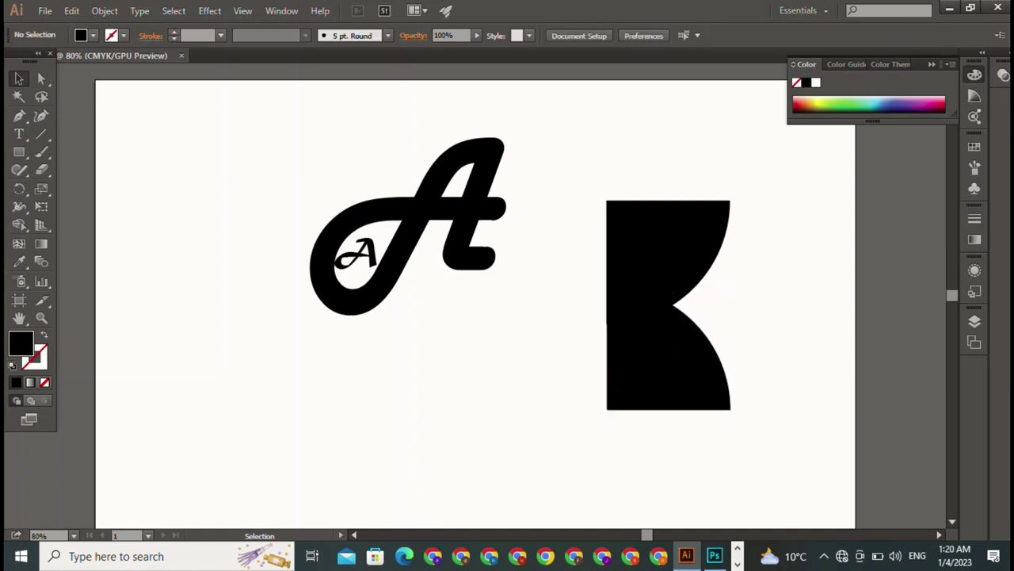
key(ctrl+z)
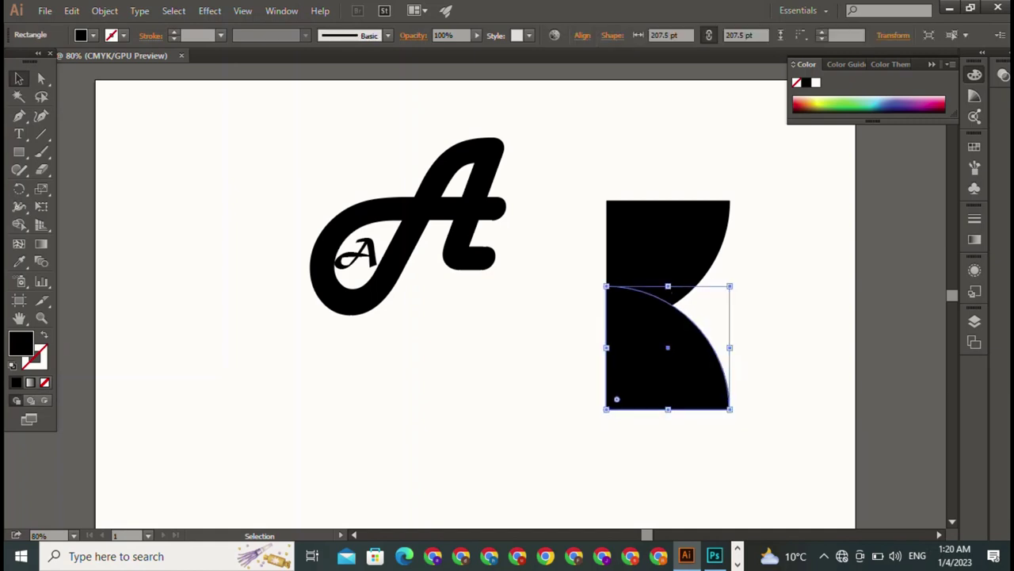
key(ctrl+shift+a)
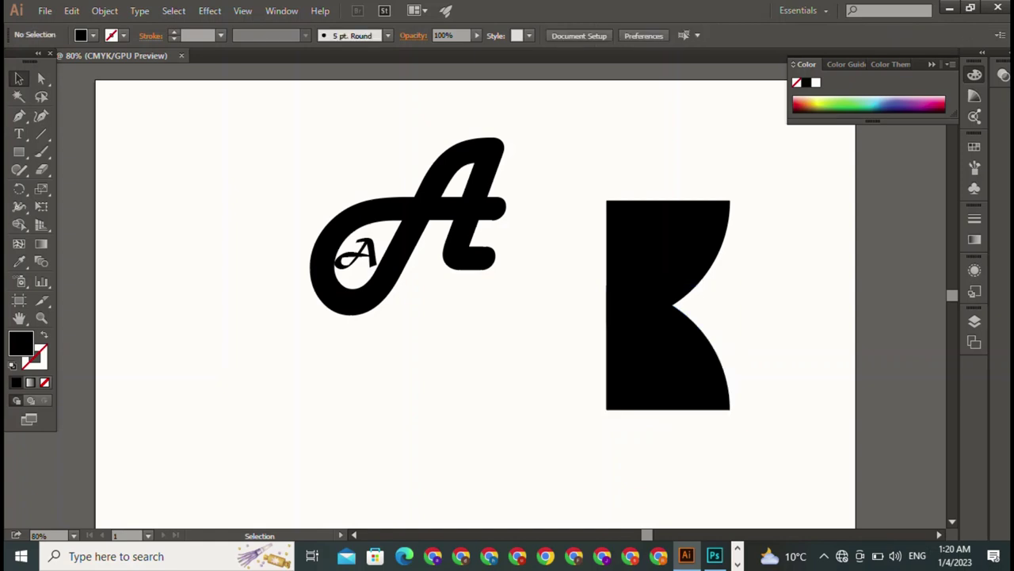
key(ctrl+z)
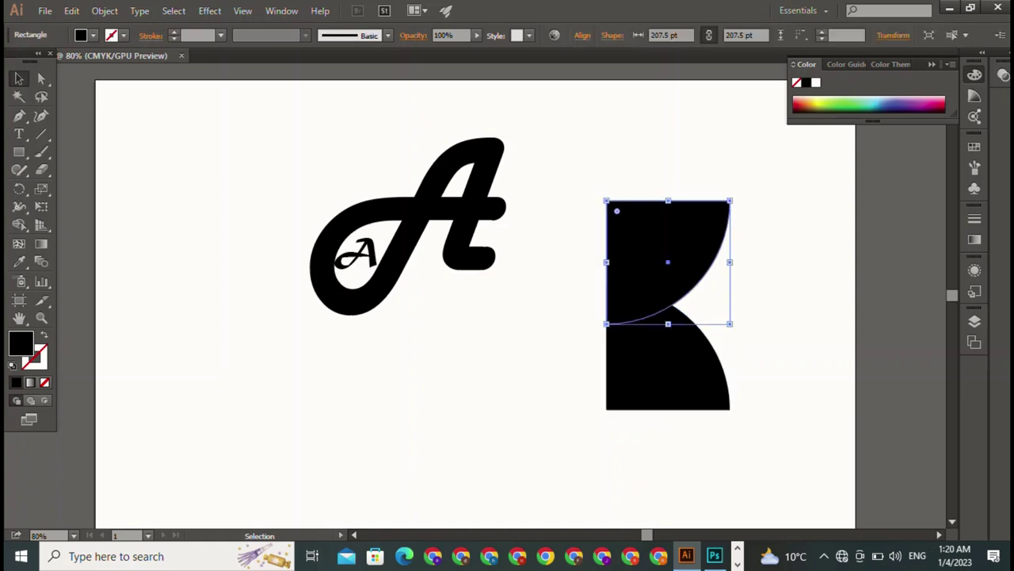
key(ctrl+shift+a)
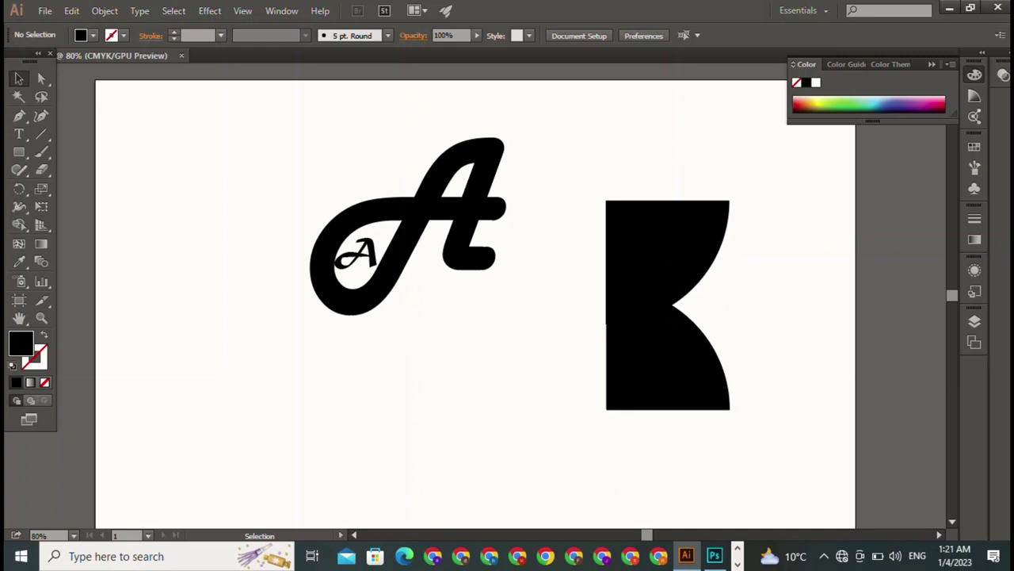
drag(642, 166, 730, 420)
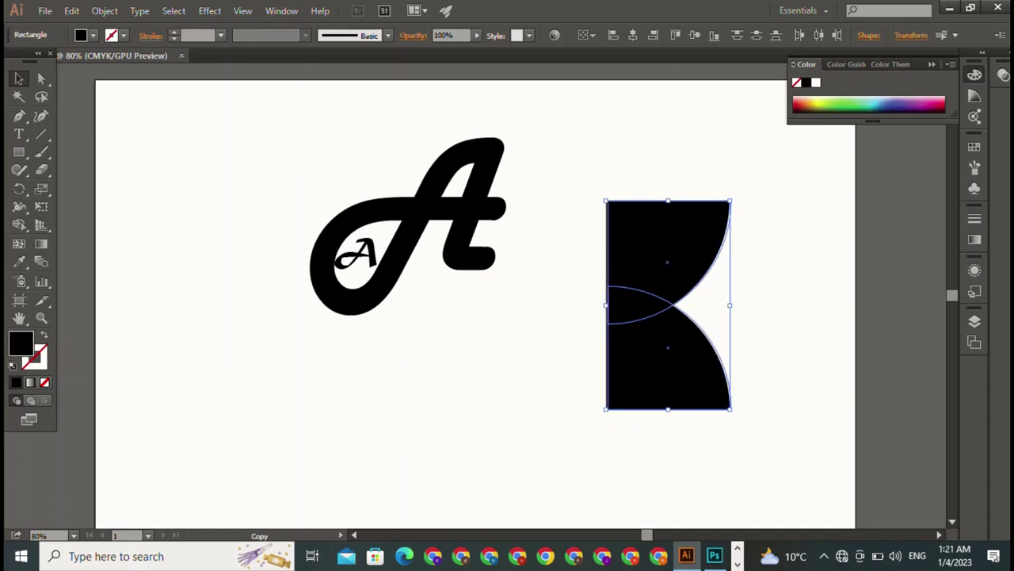
Copy the K-shaped pair to the right and reflect it across the vertical axis.
drag(668, 261, 774, 261)
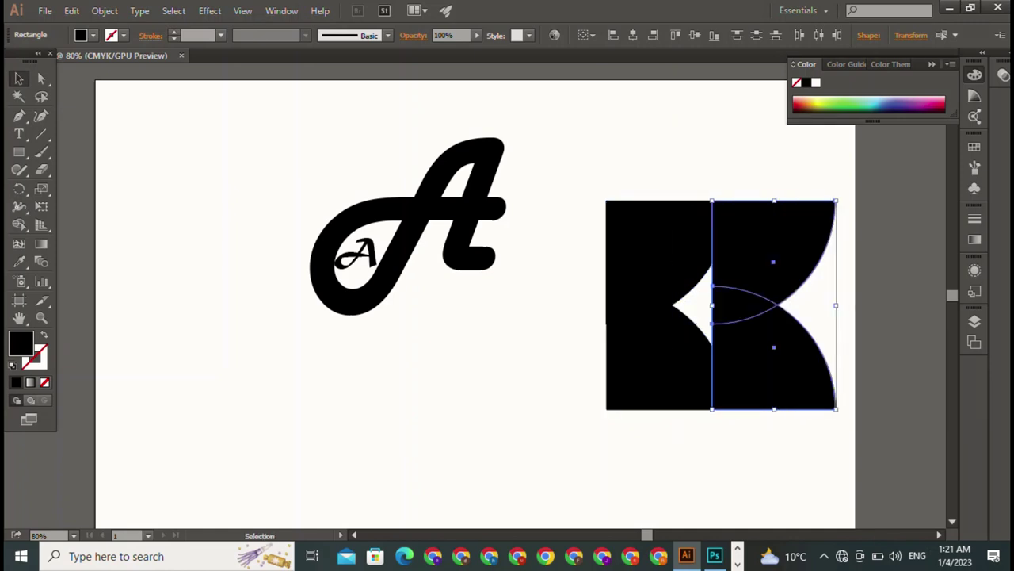
right_click(770, 276)
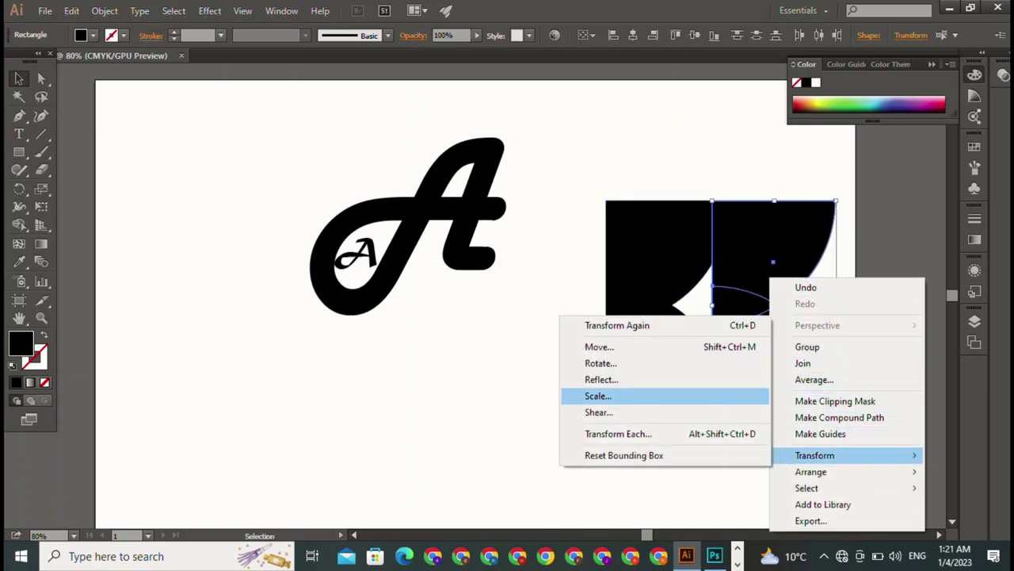
click(602, 379)
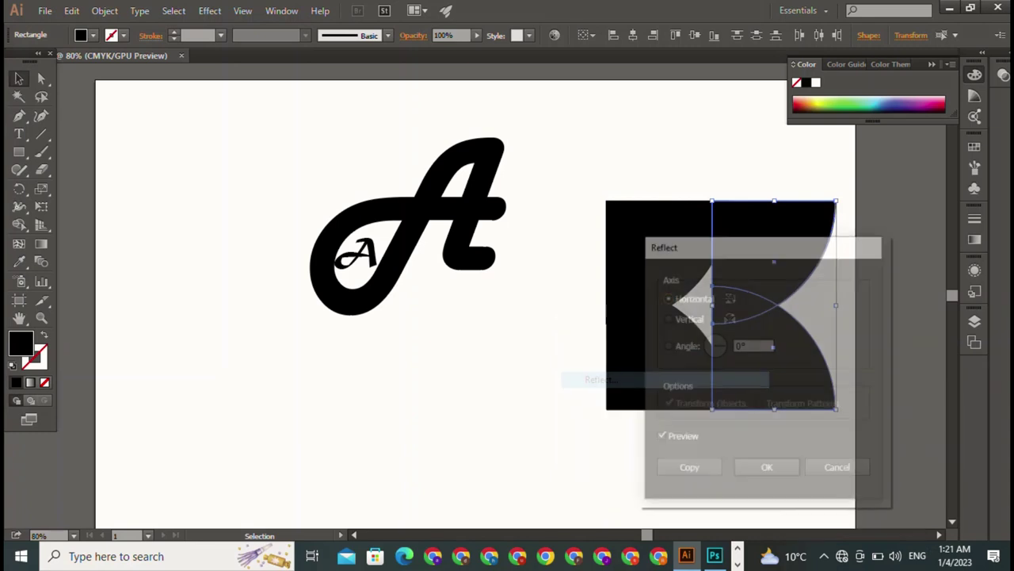
key(Down)
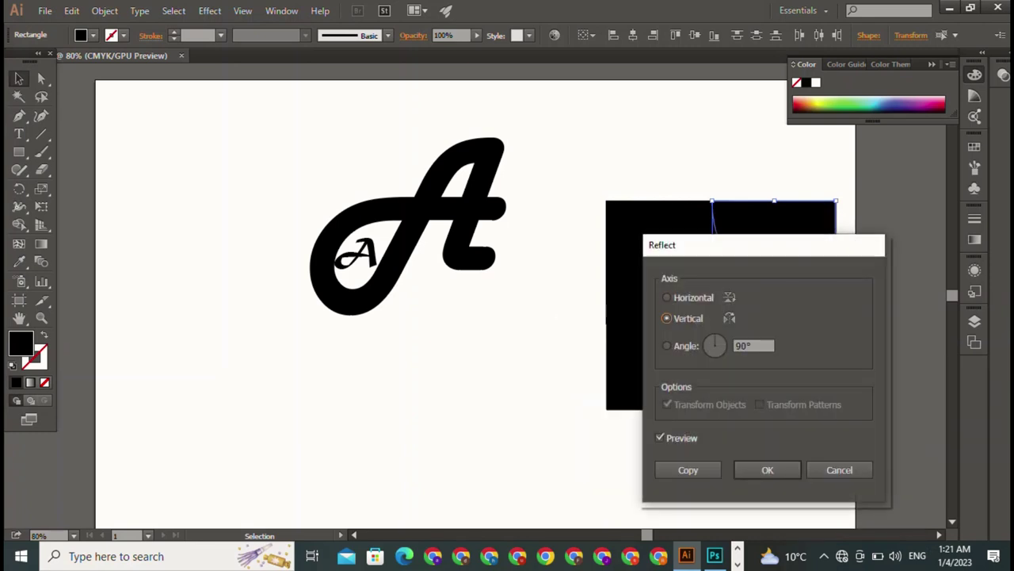
mouse_move(729, 250)
mouse_down()
mouse_move(464, 356)
mouse_move(398, 325)
mouse_move(313, 175)
mouse_up()
click(353, 400)
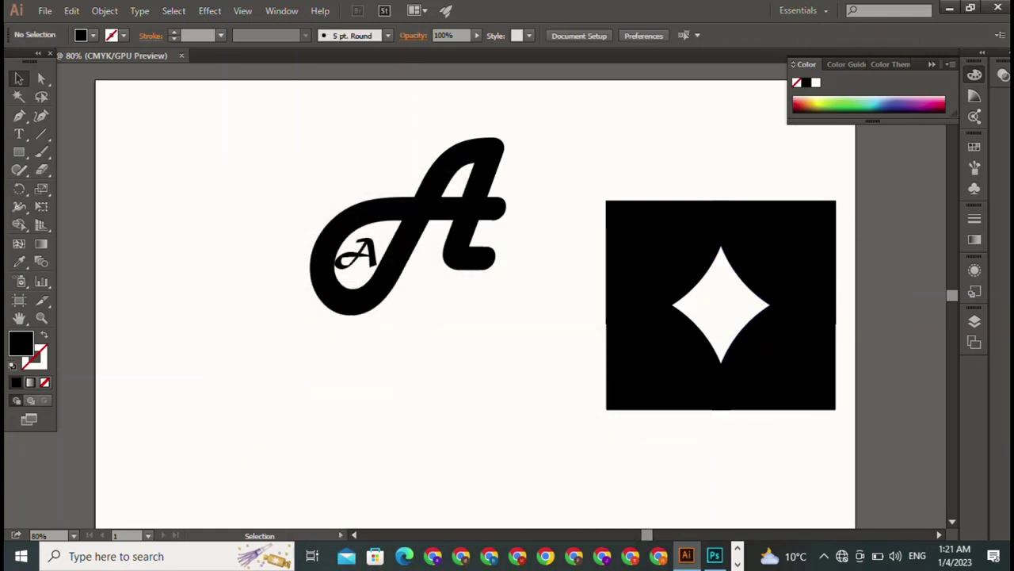
Select the whole star-cut square and move it below the A.
drag(628, 162, 841, 436)
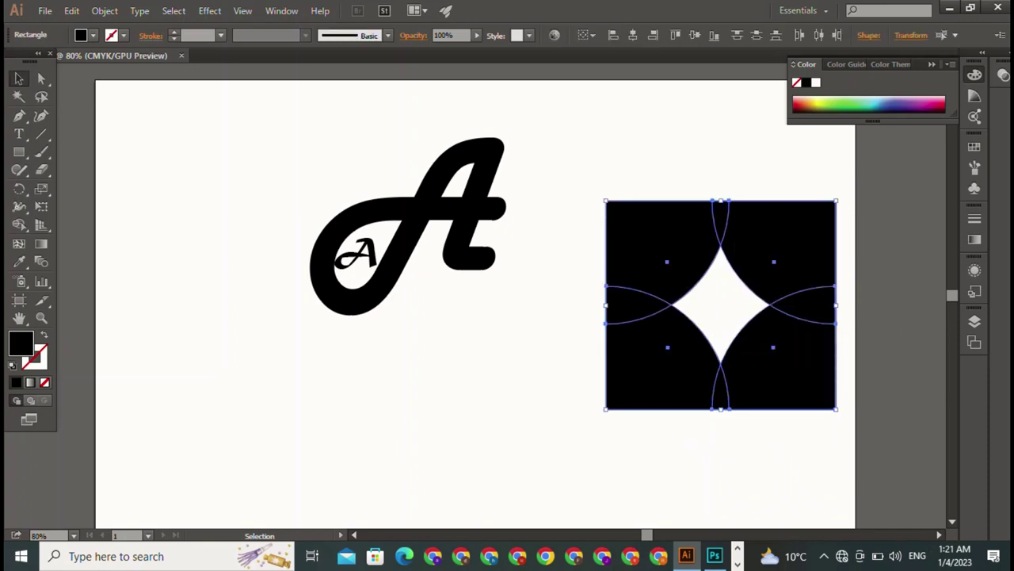
key(a)
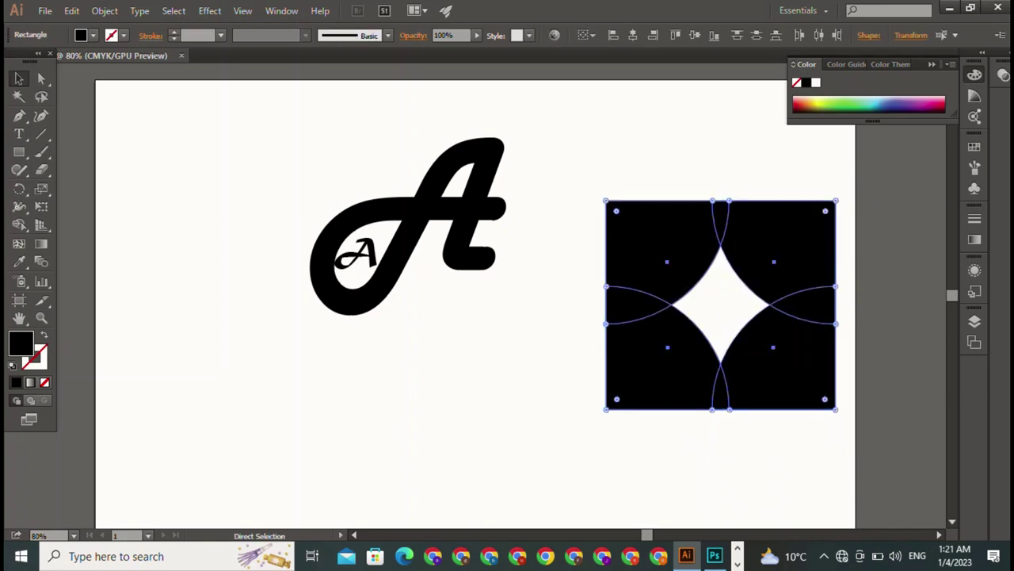
key(v)
drag(721, 305, 468, 404)
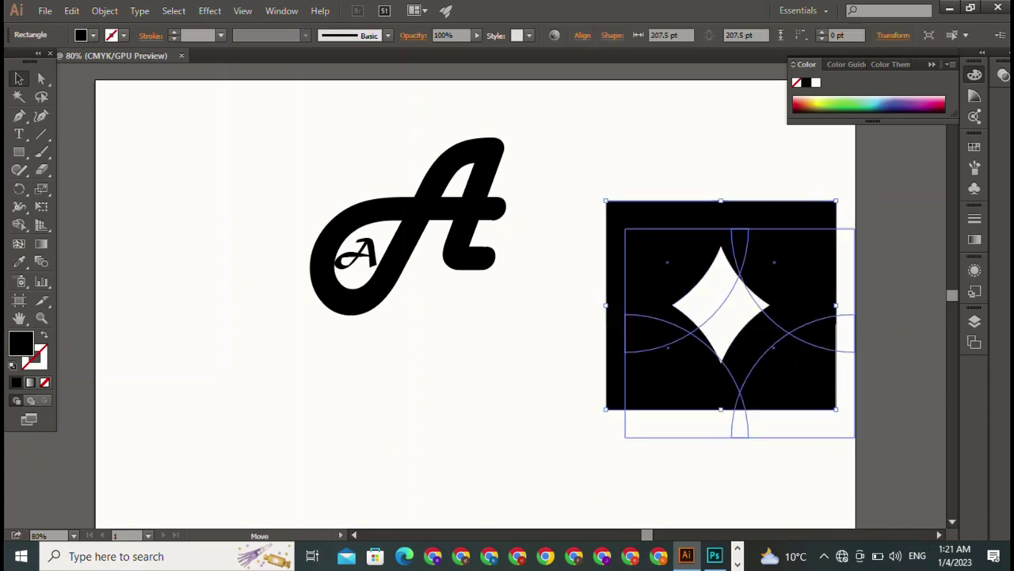
Enlarge the star-cut square to 312.946 pt over the A, then deselect.
drag(584, 300, 723, 192)
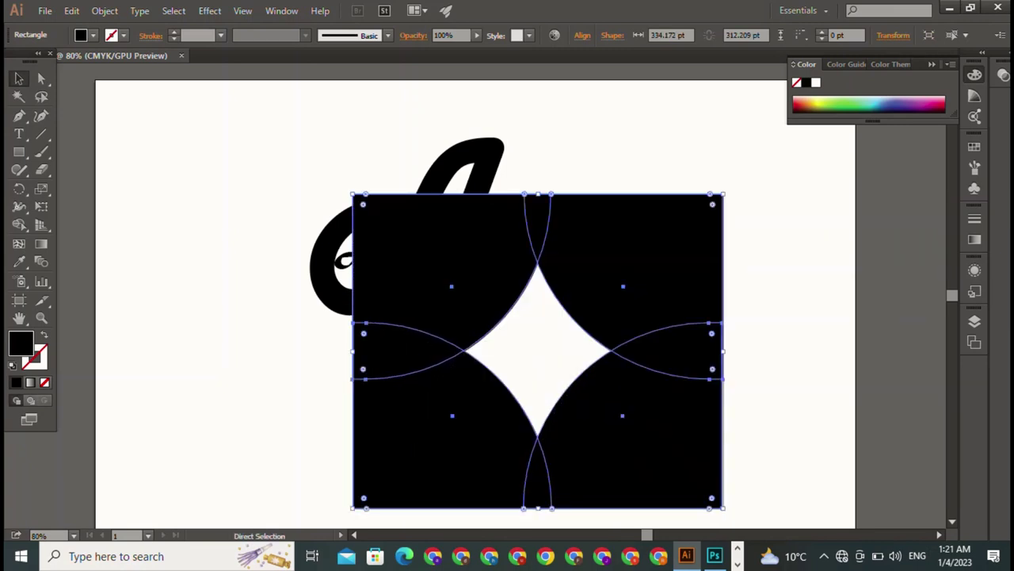
key(ctrl+z)
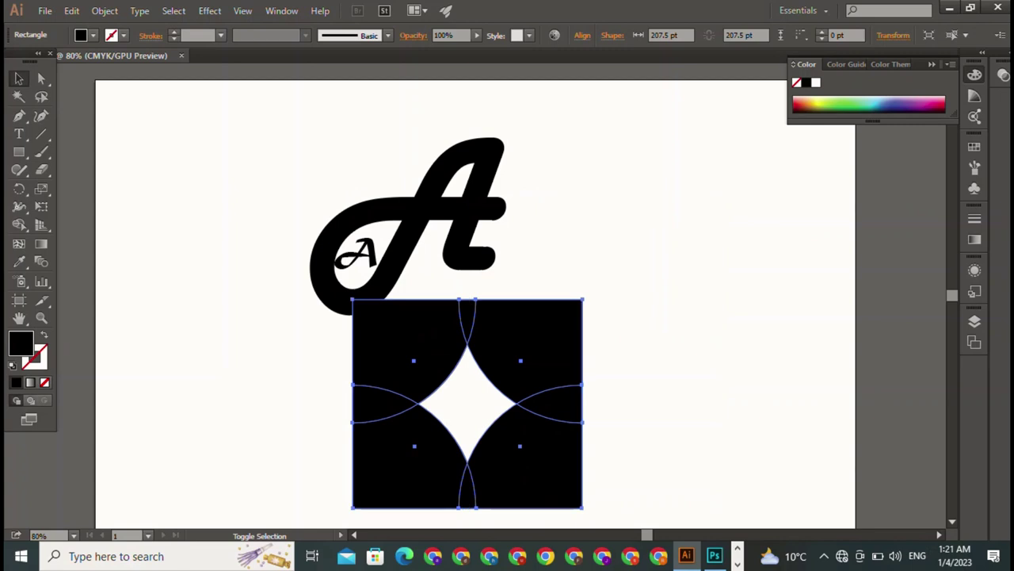
drag(584, 299, 700, 192)
key(ctrl+alt+bracketleft)
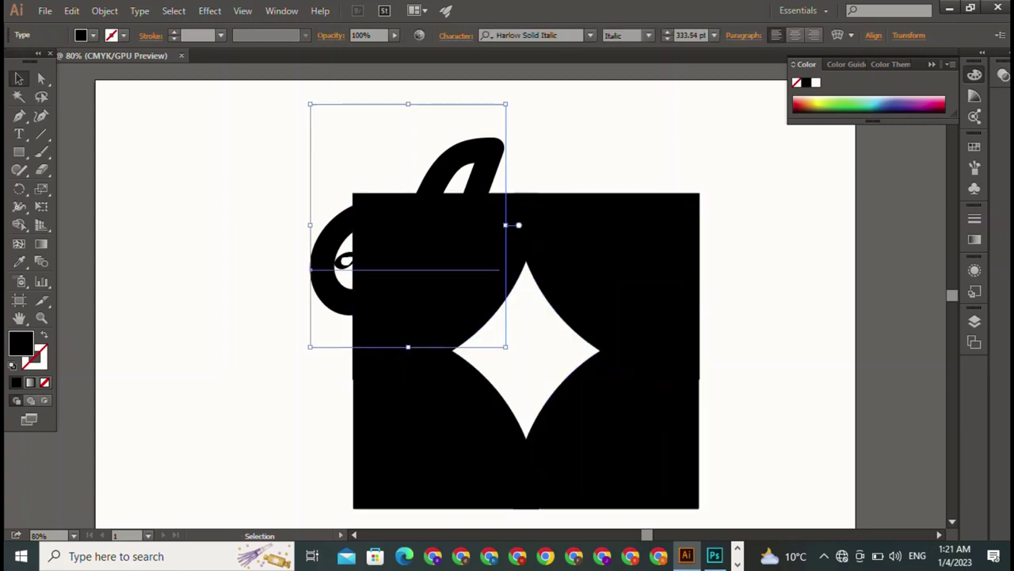
key(ctrl+alt+bracketright)
key(ctrl+shift+a)
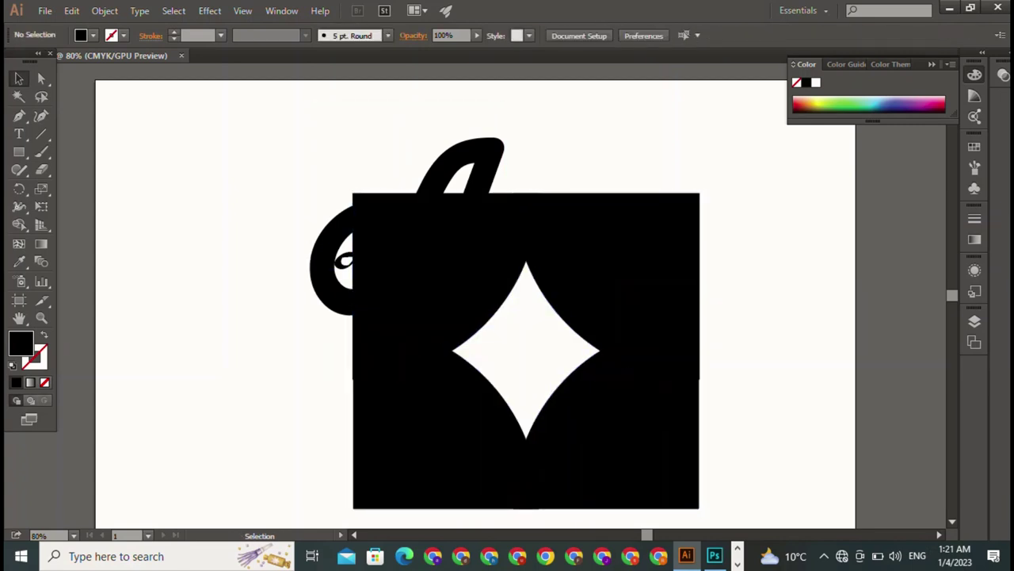
Set the square's fill to None with a 4 pt black stroke.
click(539, 289)
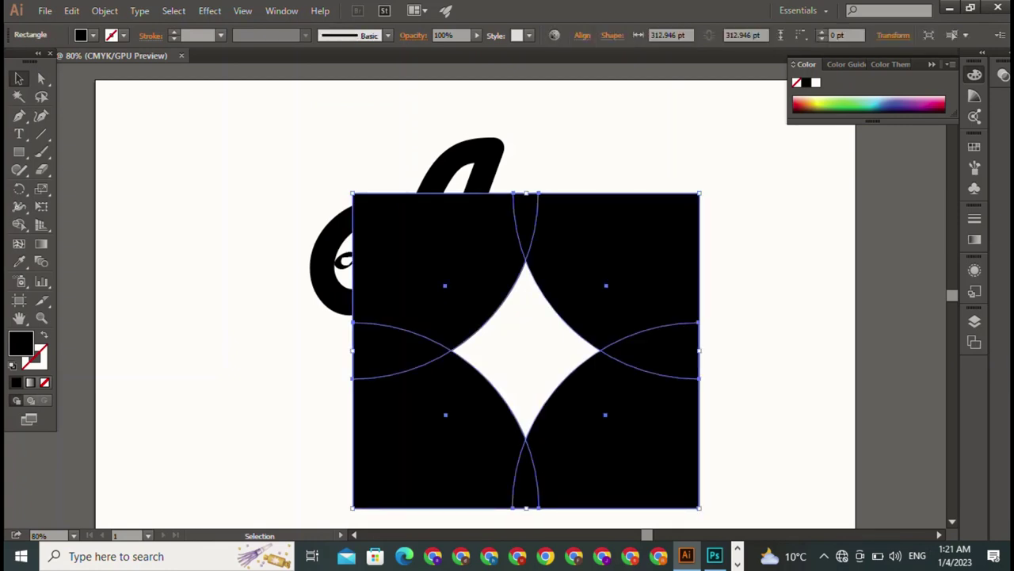
click(93, 35)
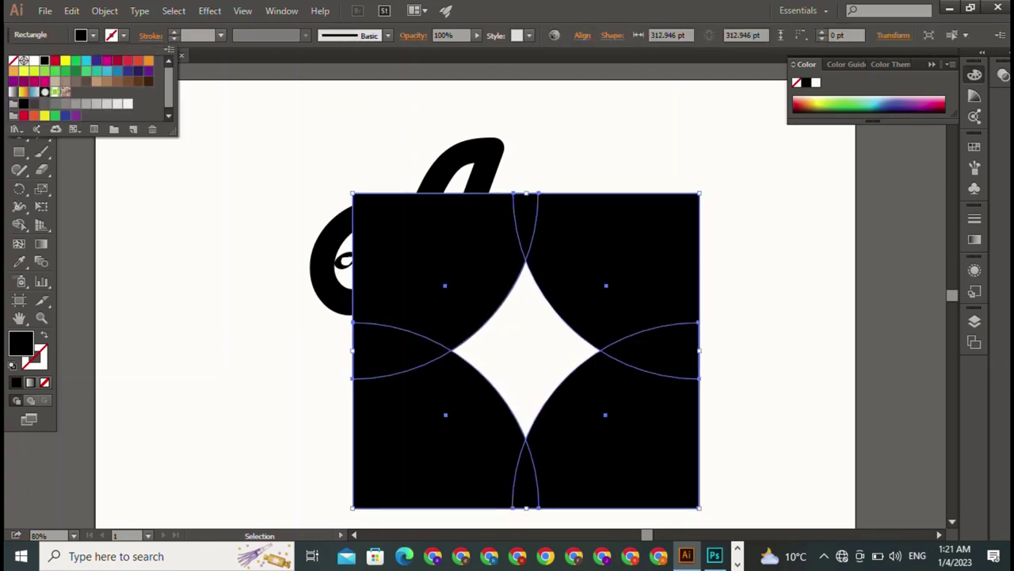
click(13, 61)
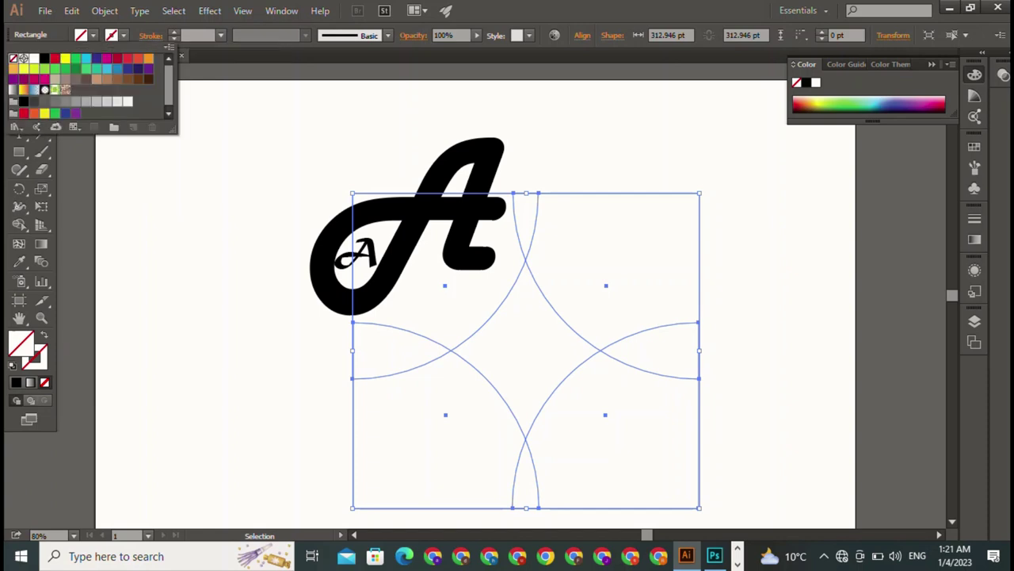
click(44, 58)
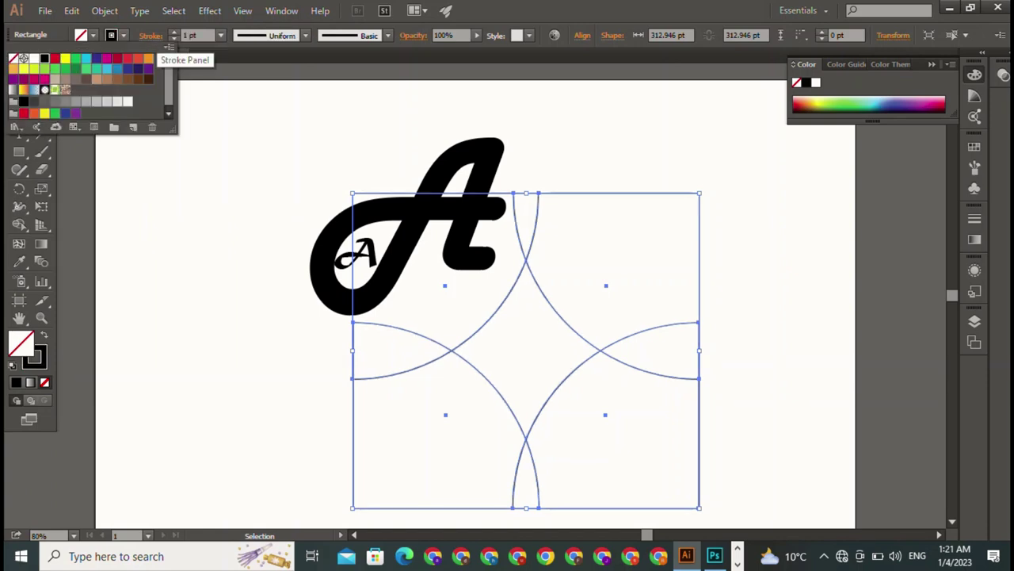
click(172, 31)
click(173, 32)
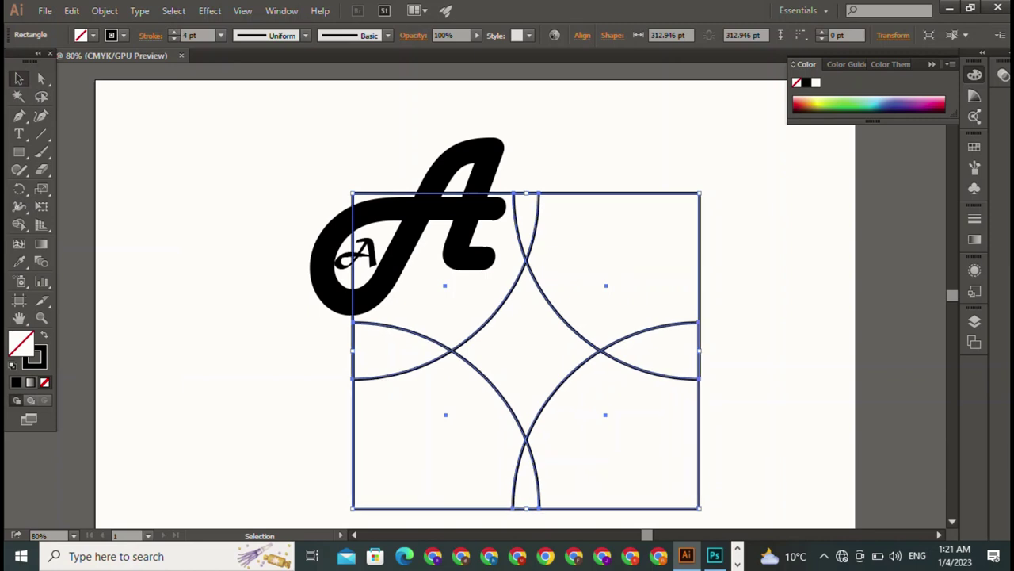
key(ctrl+shift+a)
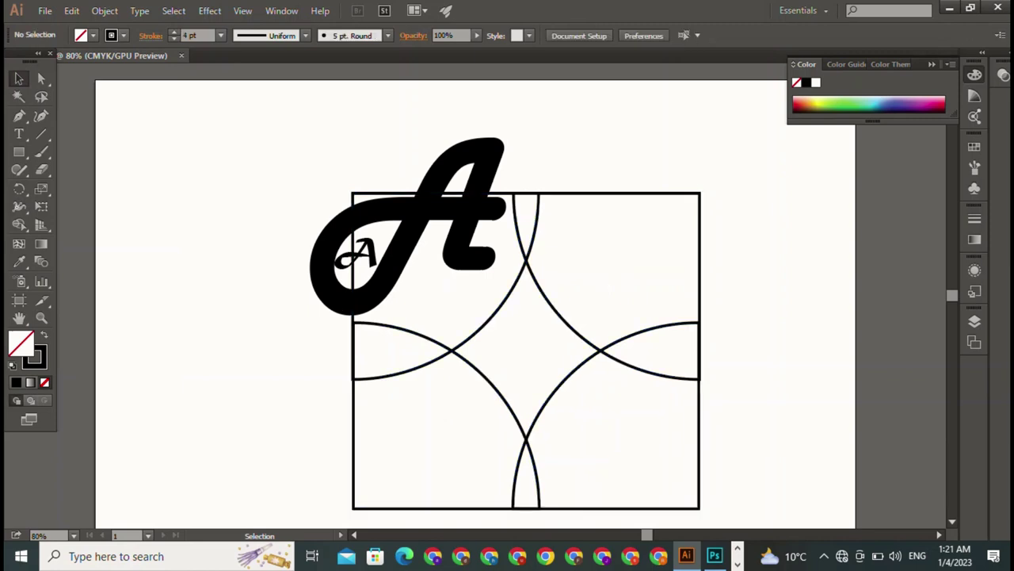
click(472, 162)
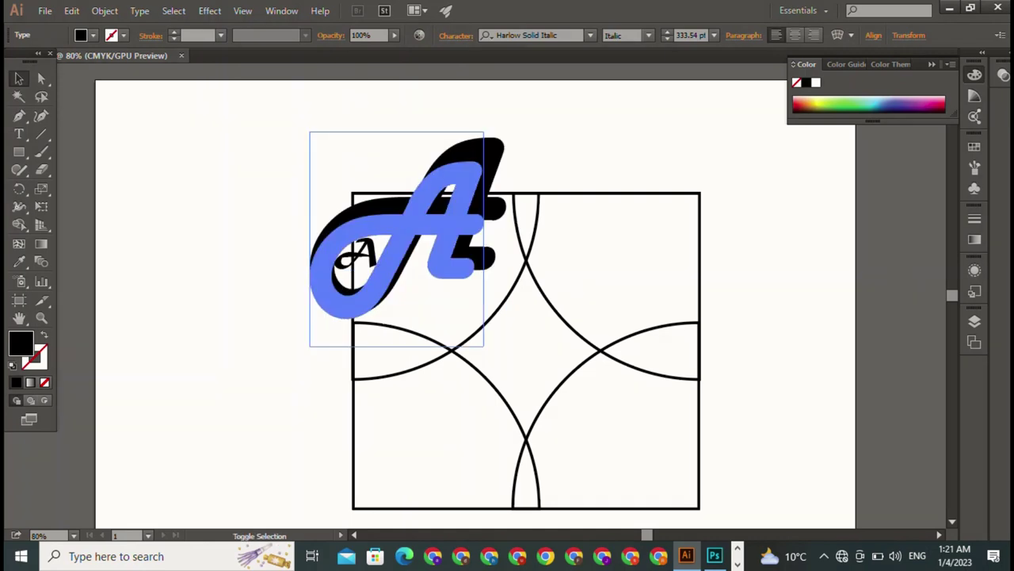
Scale both A letters down together and move them toward the square's centre.
drag(506, 104, 423, 206)
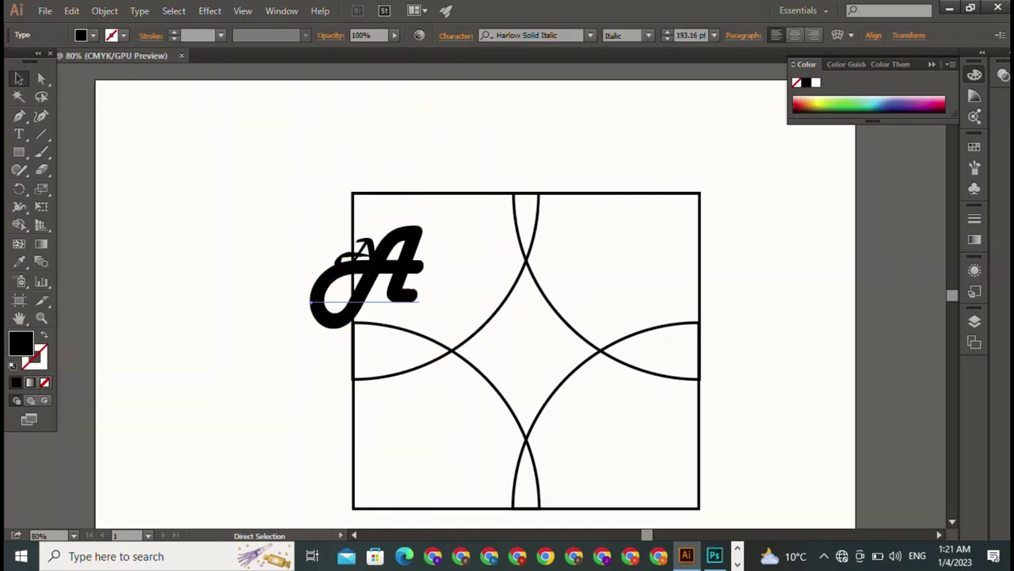
key(ctrl+z)
shift+click(355, 255)
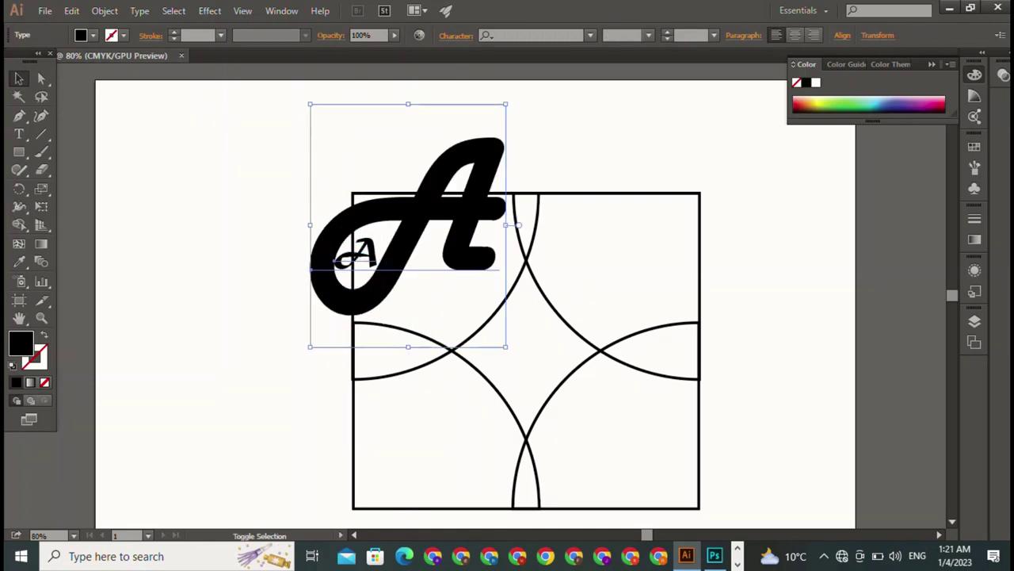
drag(506, 104, 405, 231)
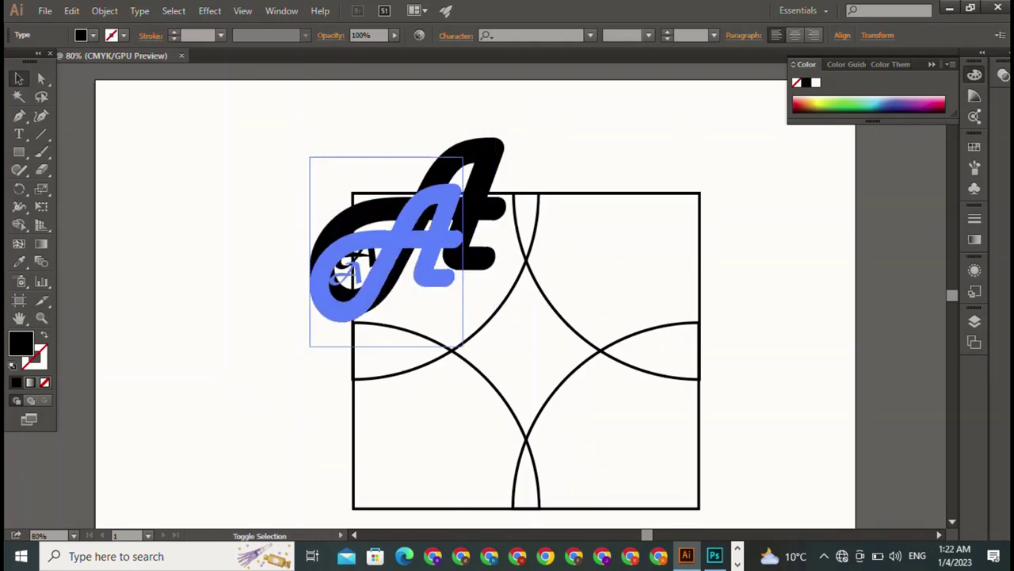
drag(356, 289, 520, 349)
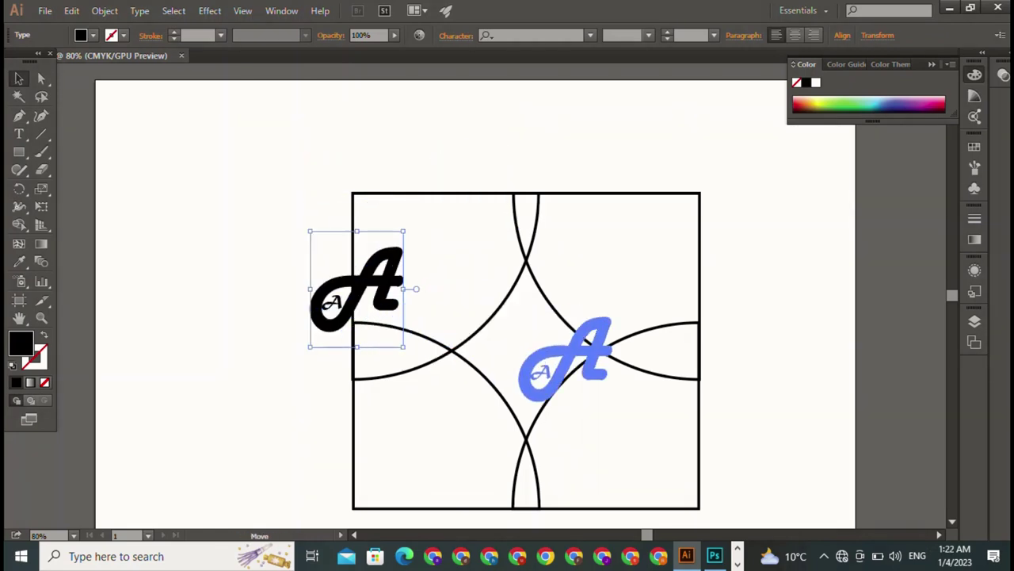
Shrink the letters further and settle them in the star's middle, then deselect.
drag(567, 291, 526, 341)
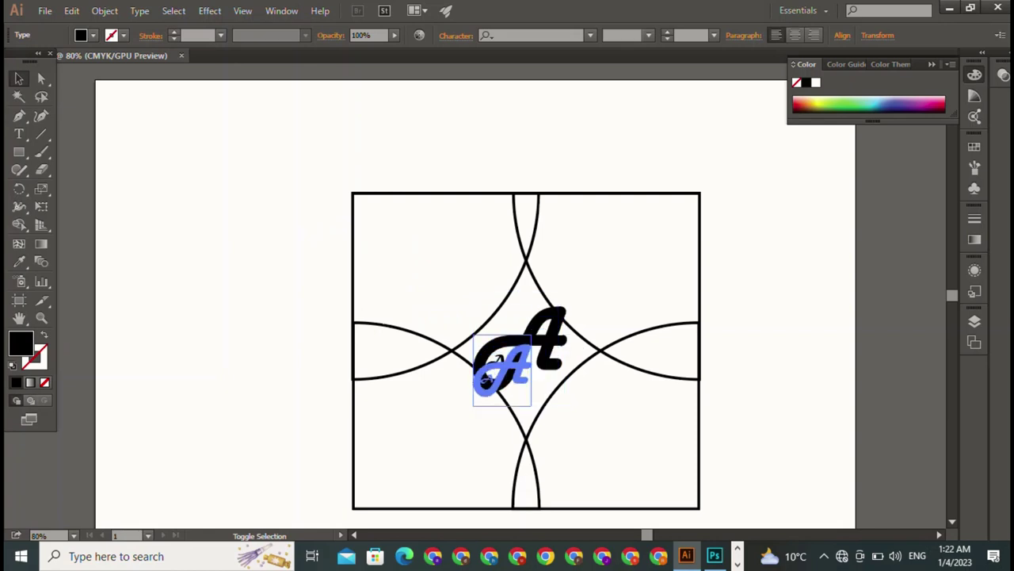
mouse_move(484, 381)
mouse_down()
mouse_move(504, 350)
mouse_move(494, 358)
mouse_up()
key(shift)
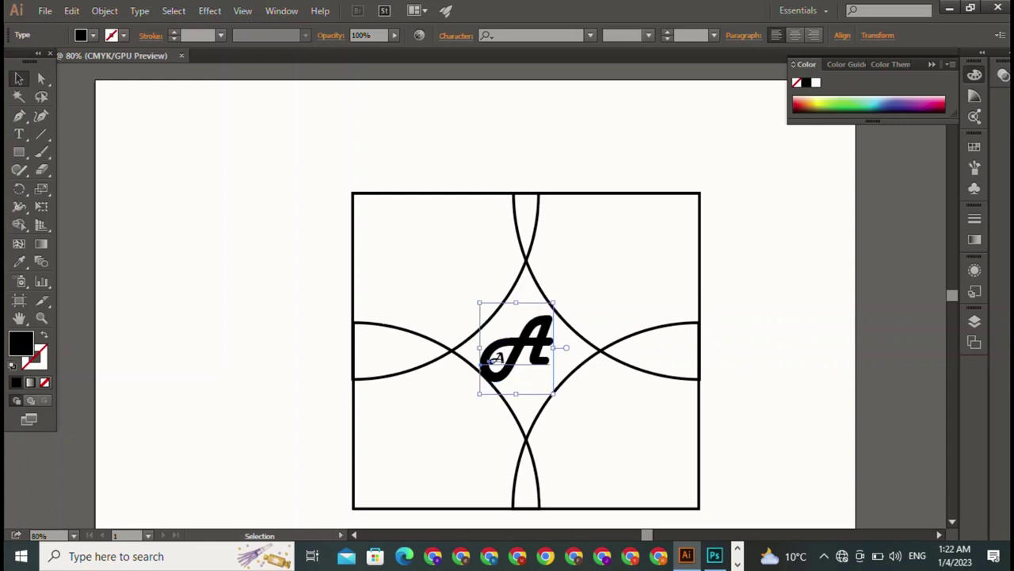
drag(494, 358, 504, 363)
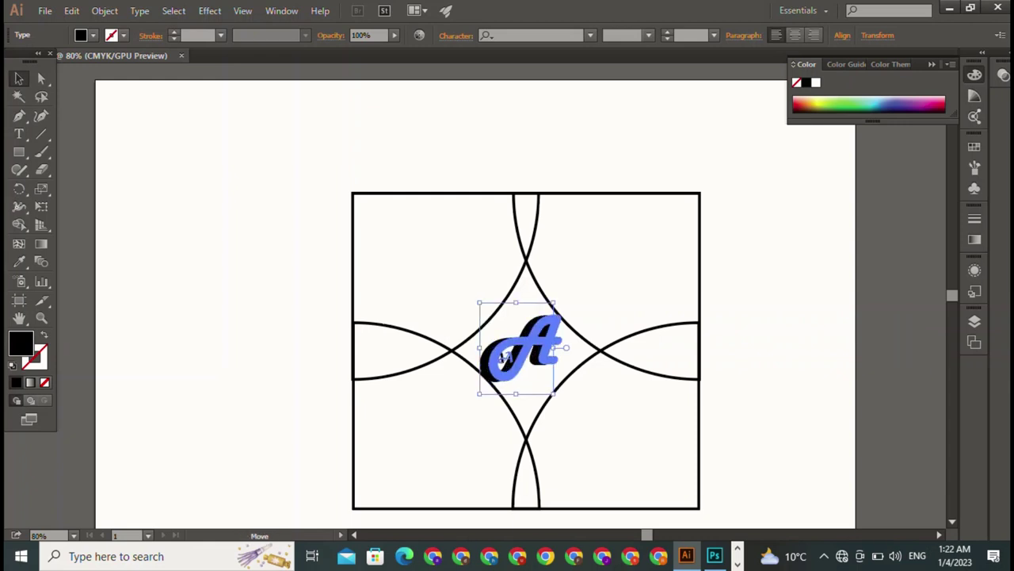
drag(504, 362, 509, 368)
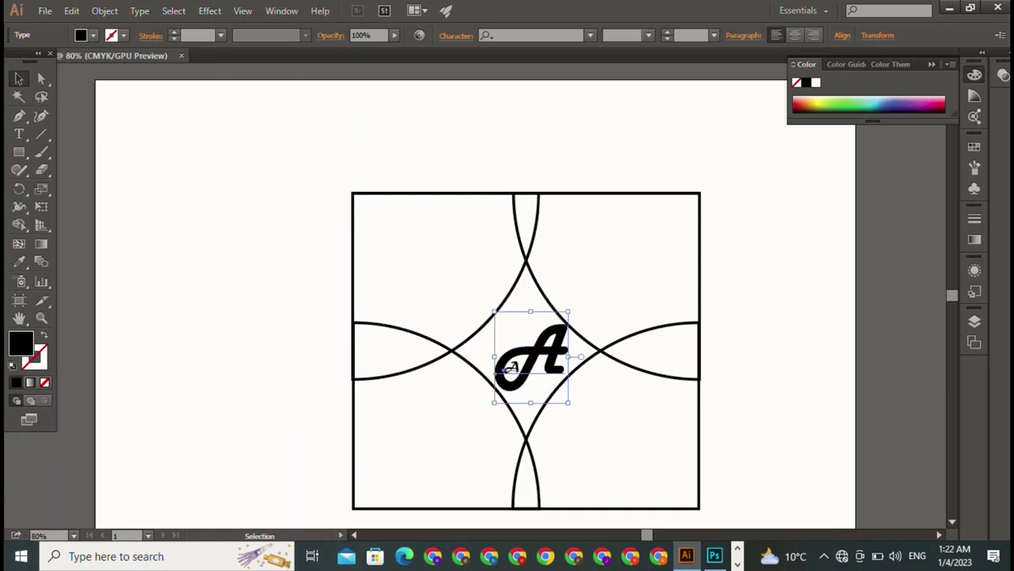
key(ctrl+shift+a)
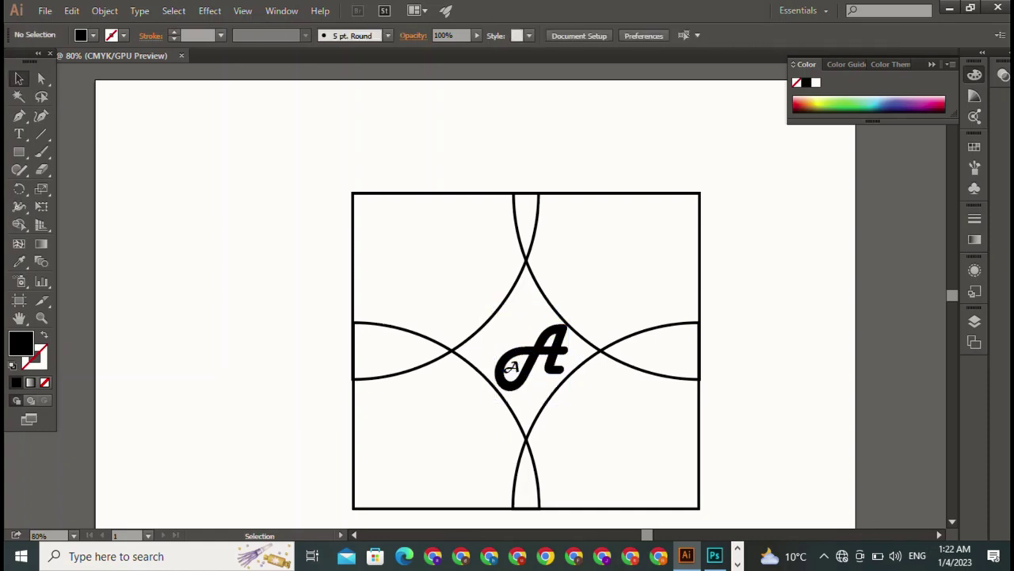
Drag the script A monogram slightly up and left within the star-shaped centre.
mouse_move(511, 366)
mouse_down()
mouse_move(494, 358)
mouse_move(507, 360)
mouse_up()
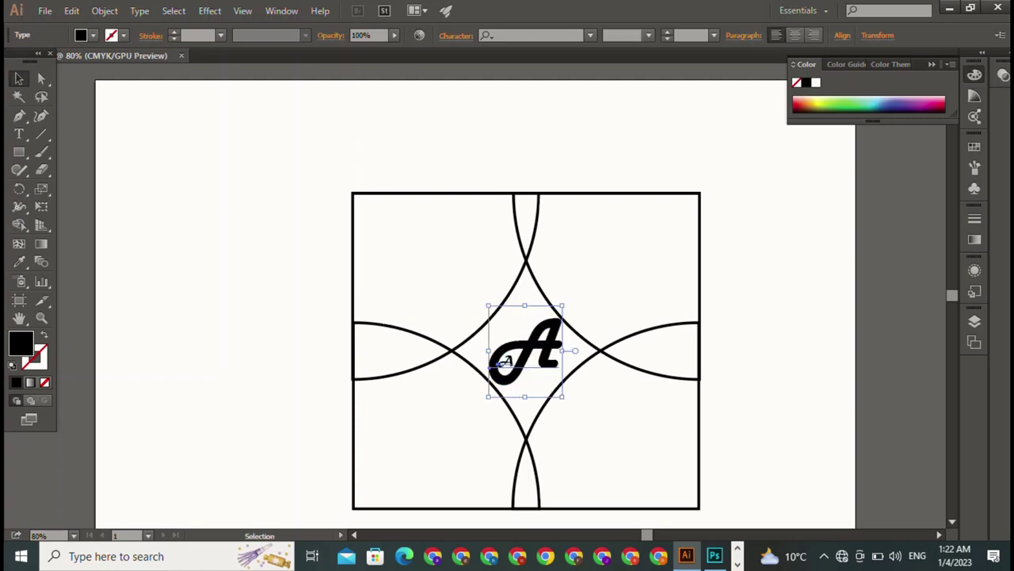